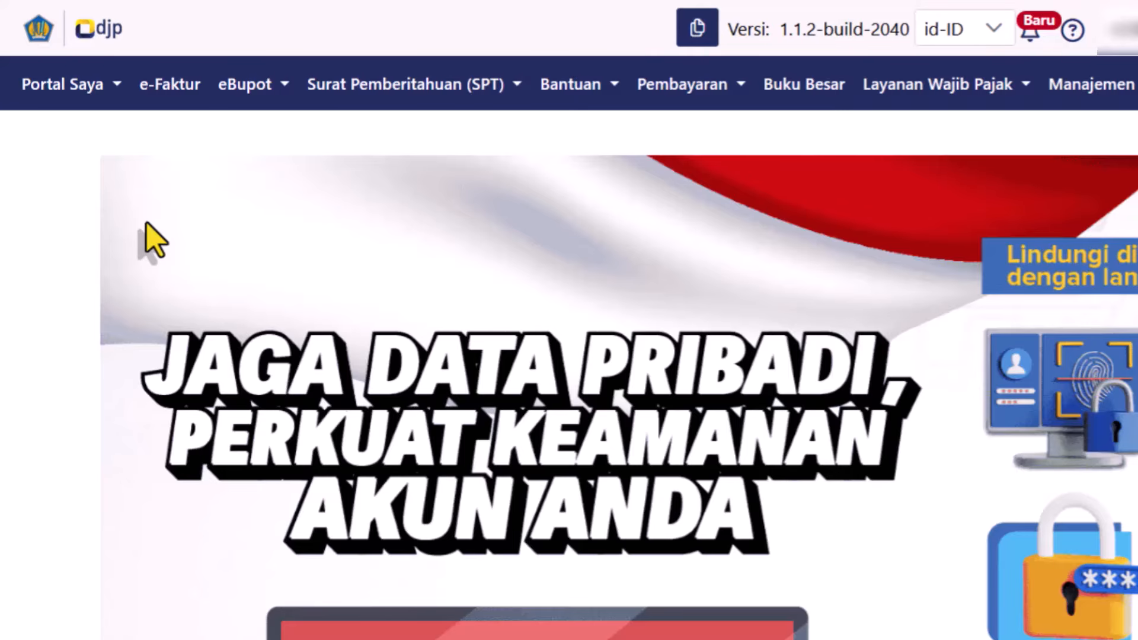
# Step: Open the Dokumen Saya page and refresh the document grid
pyautogui.click(64, 104)
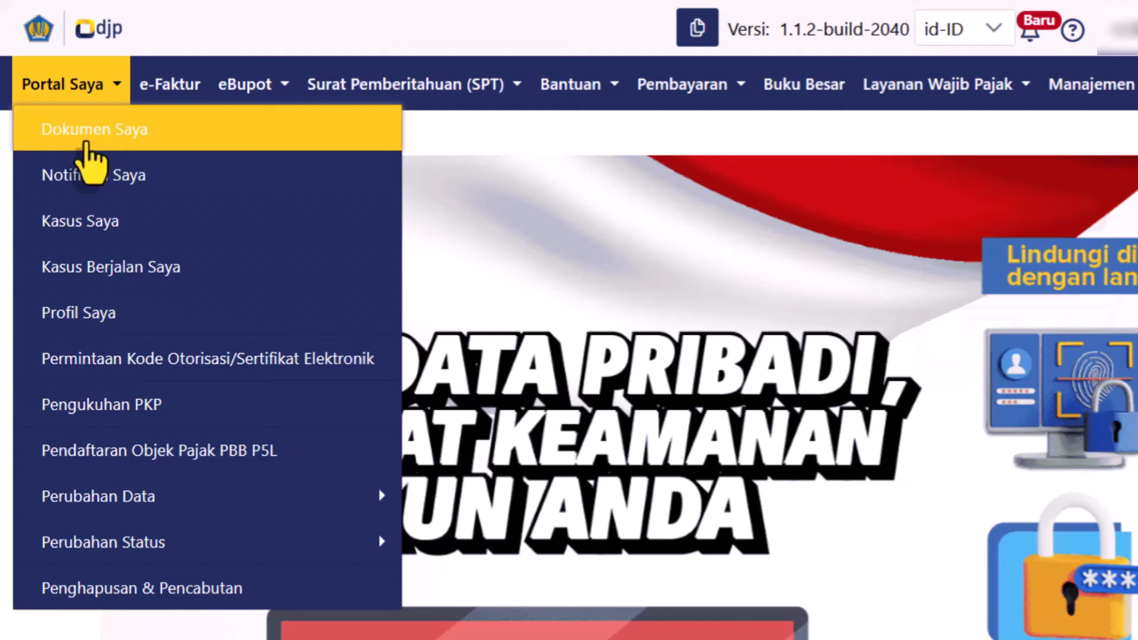
pyautogui.click(88, 146)
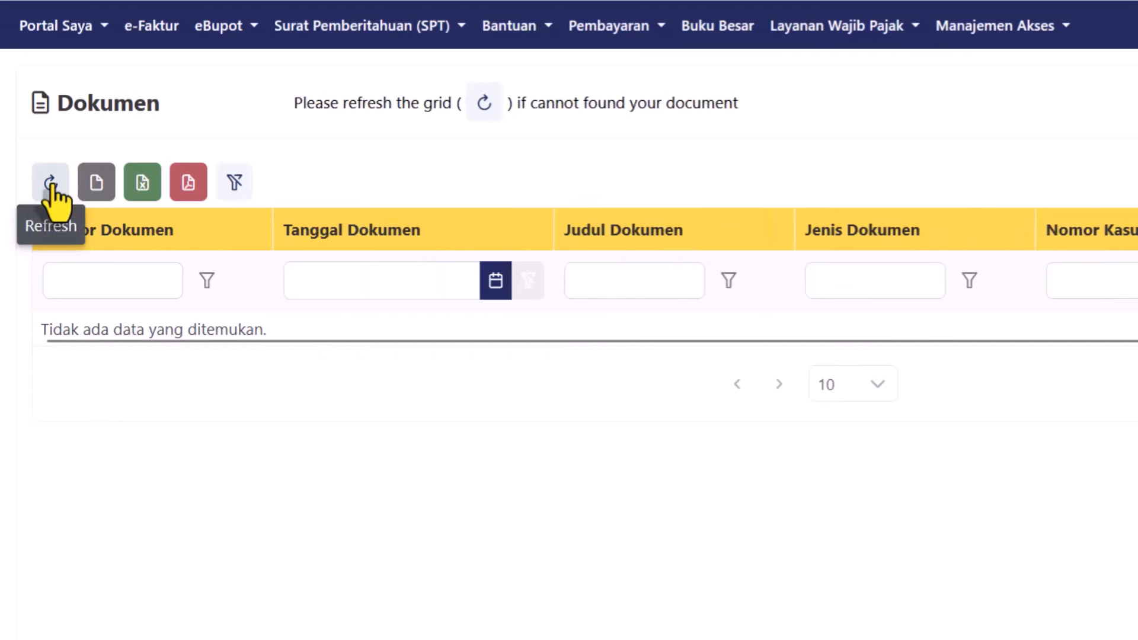
pyautogui.click(51, 184)
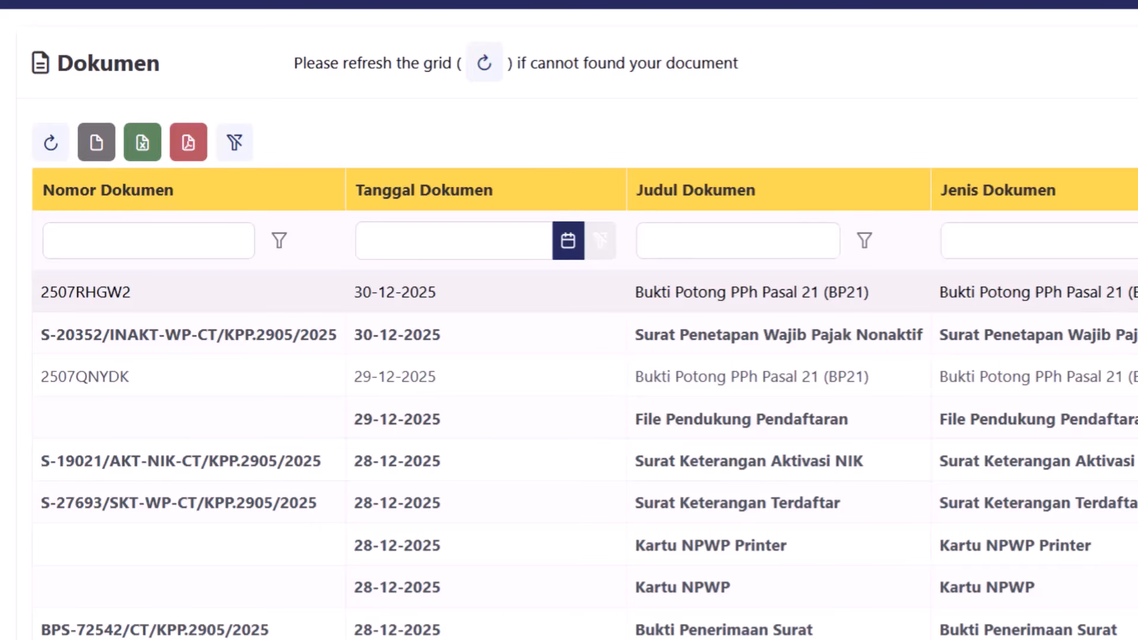
# Step: Download the Bukti Potong PPh Pasal 21 (BP21) document dated 30-12-2025 and save the file
pyautogui.hscroll(5, 898, 299)
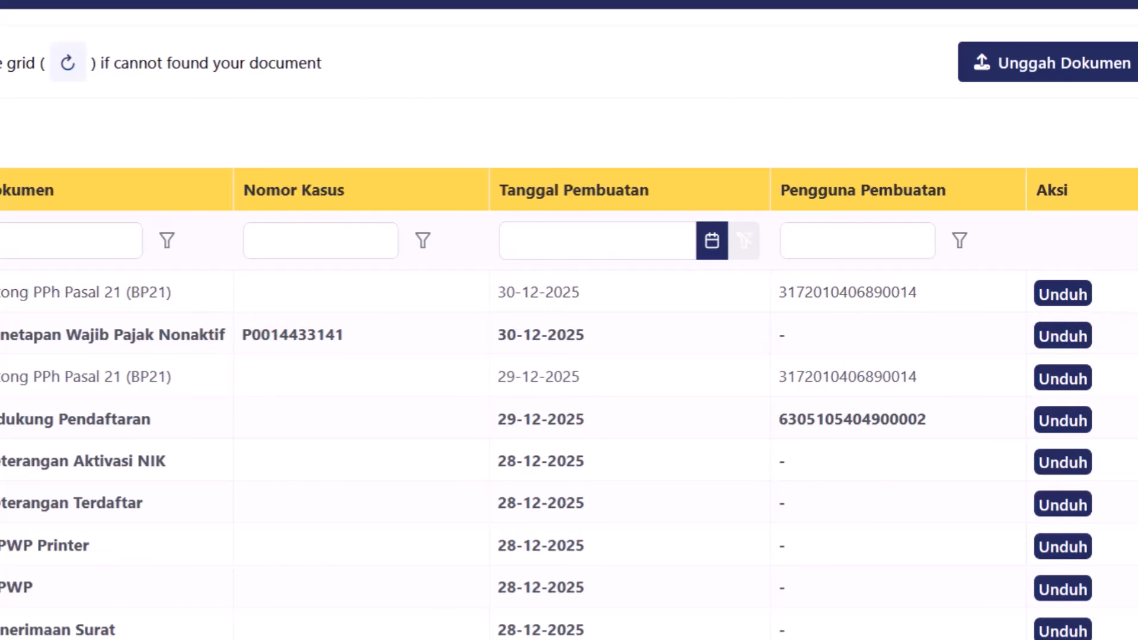
pyautogui.click(1067, 295)
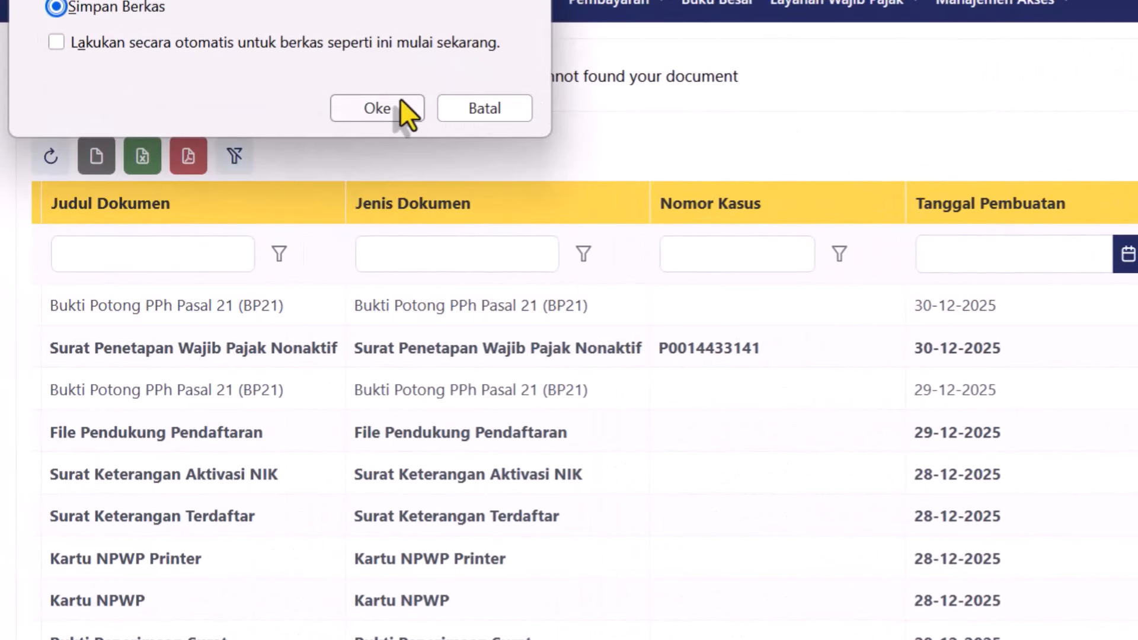
pyautogui.click(387, 109)
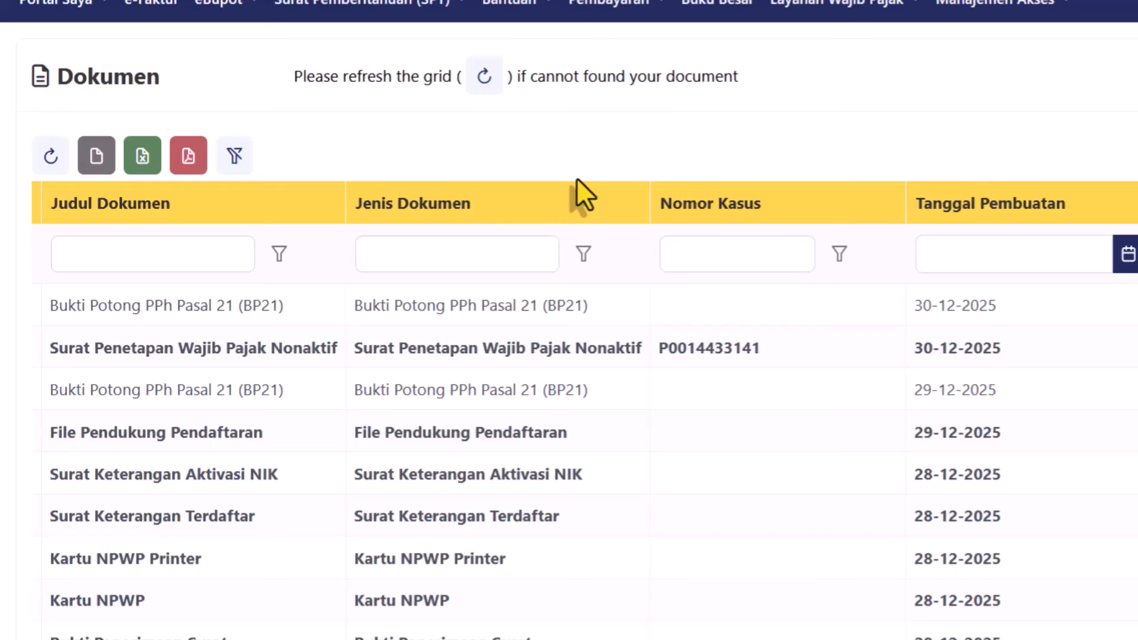
# Step: Start a new SPT draft from the Surat Pemberitahuan (SPT) page with PPh Orang Pribadi as the tax type
pyautogui.click(426, 7)
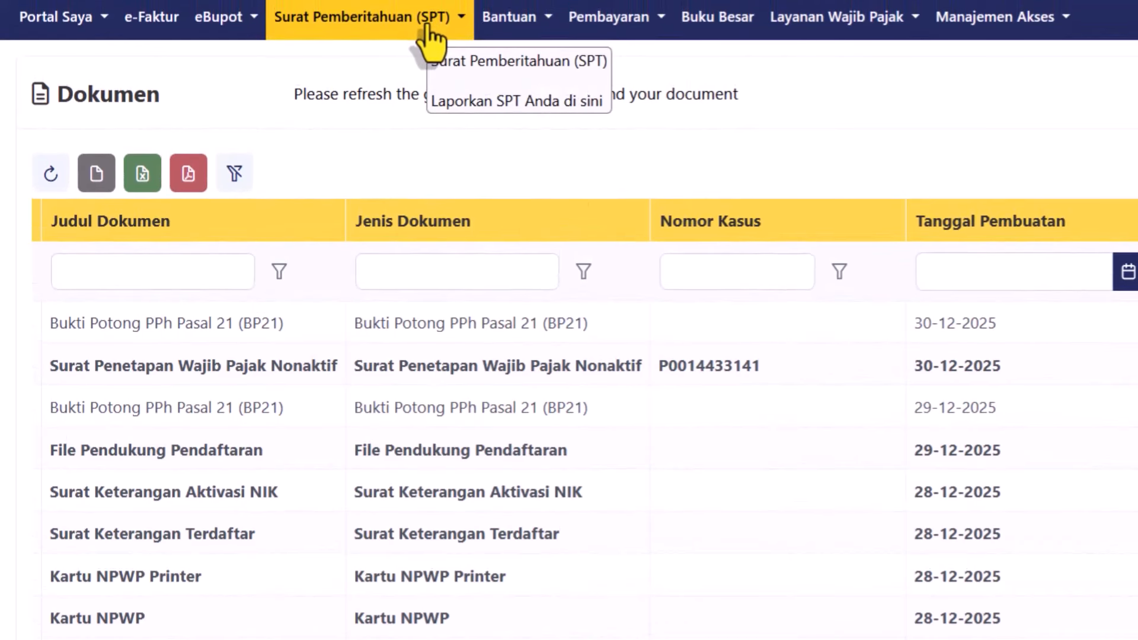
pyautogui.click(425, 27)
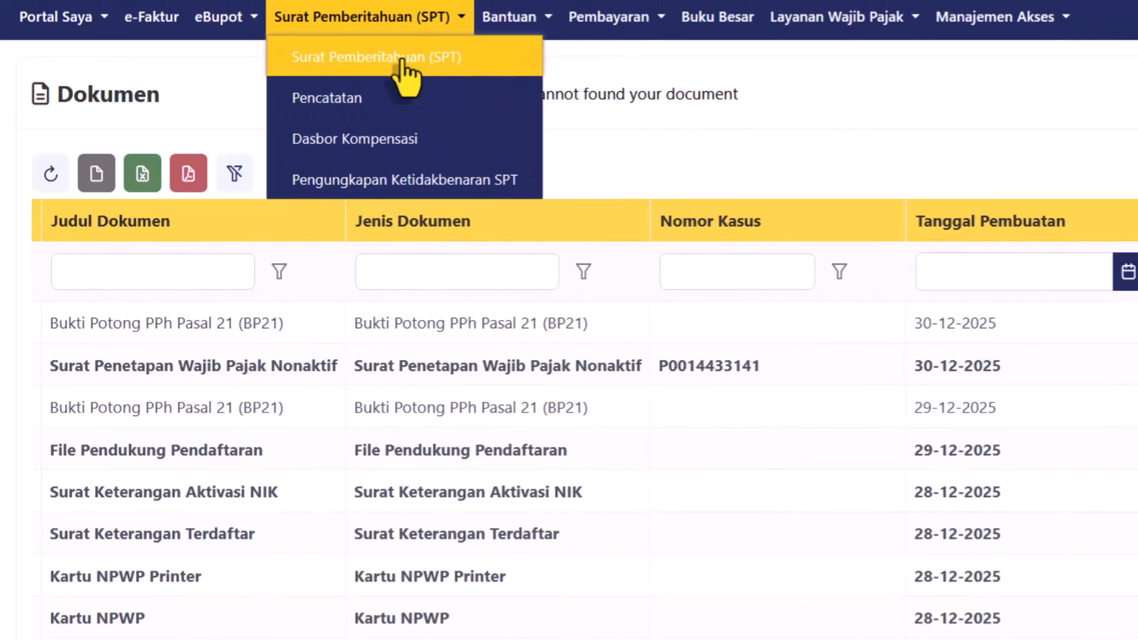
pyautogui.click(403, 63)
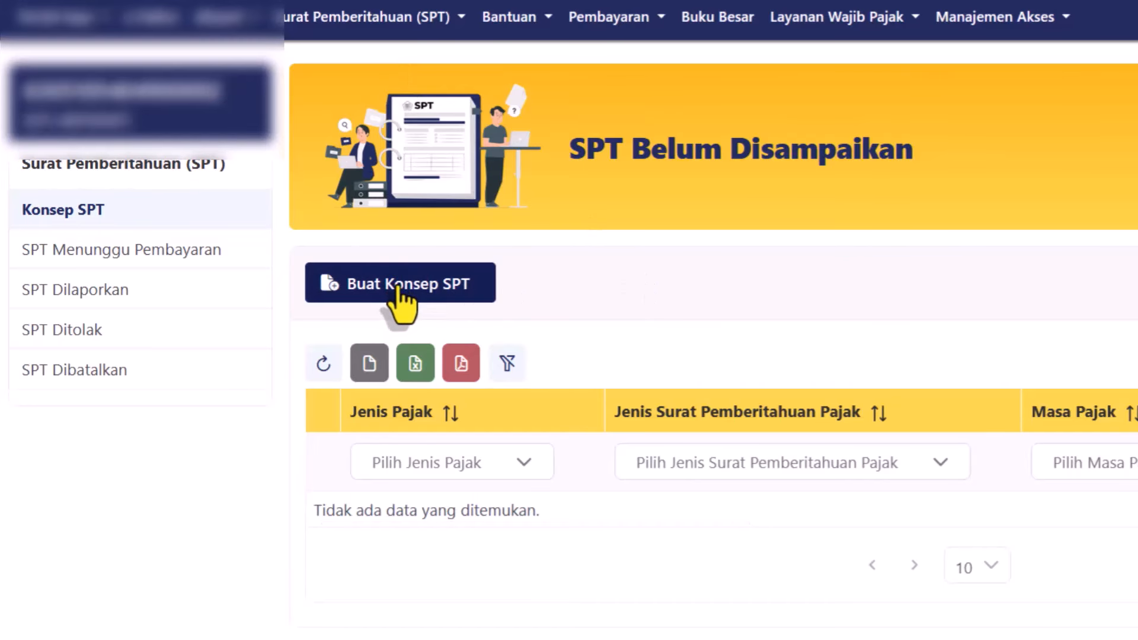
pyautogui.click(397, 288)
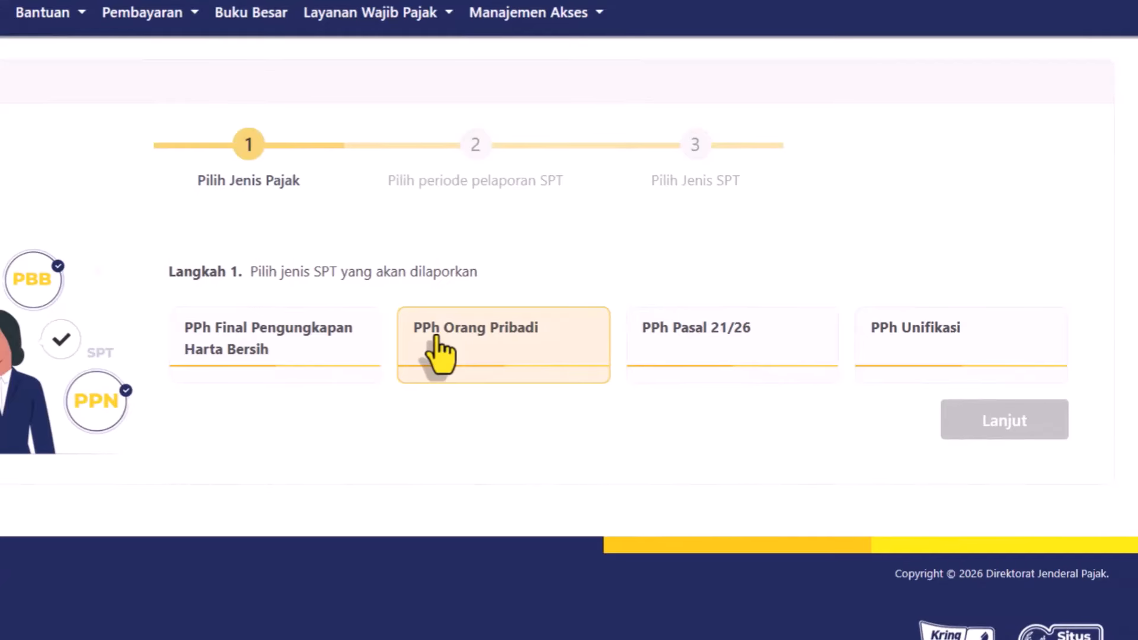
pyautogui.click(439, 349)
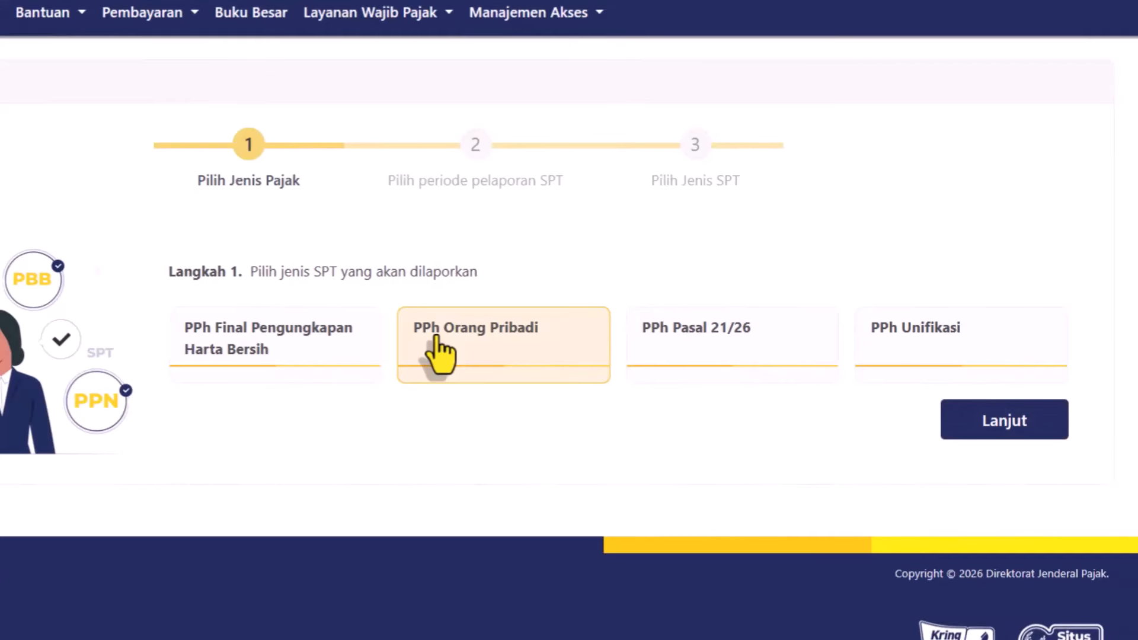
pyautogui.click(1006, 436)
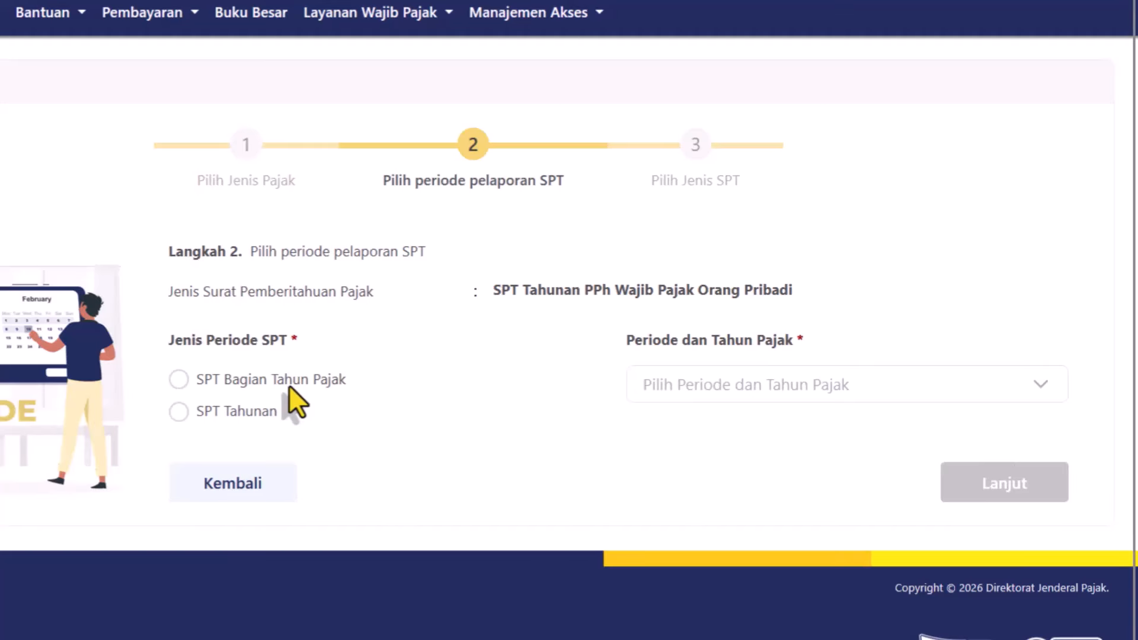
# Step: Set the reporting period type to SPT Tahunan with the period Januari - Desember 2025 and proceed
pyautogui.click(233, 417)
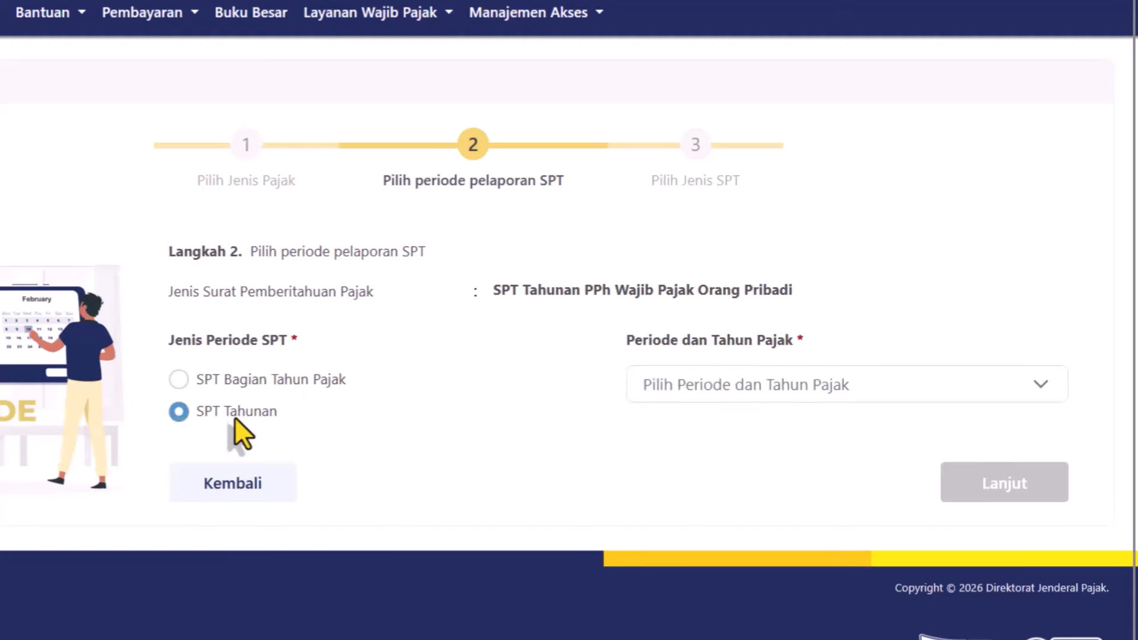
pyautogui.click(856, 417)
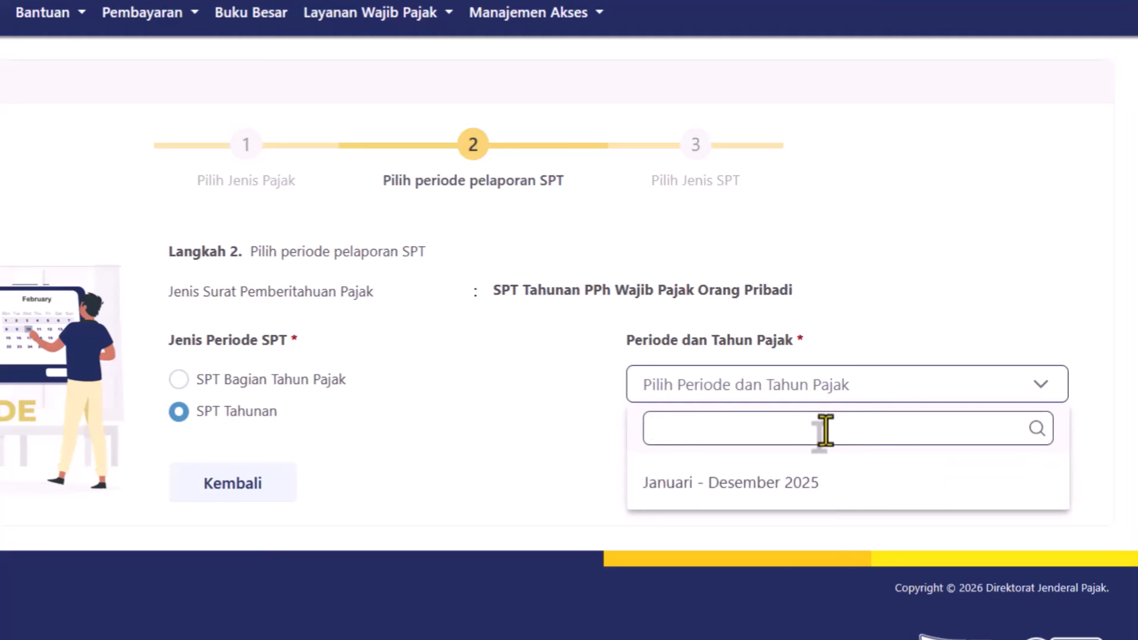
pyautogui.click(770, 492)
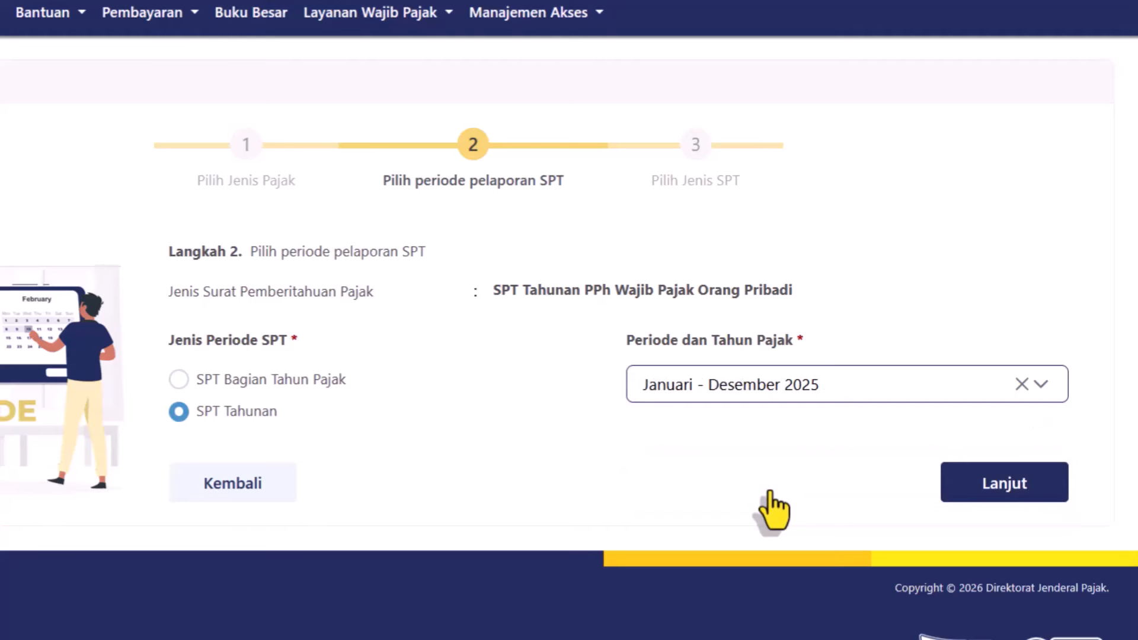
pyautogui.click(1026, 486)
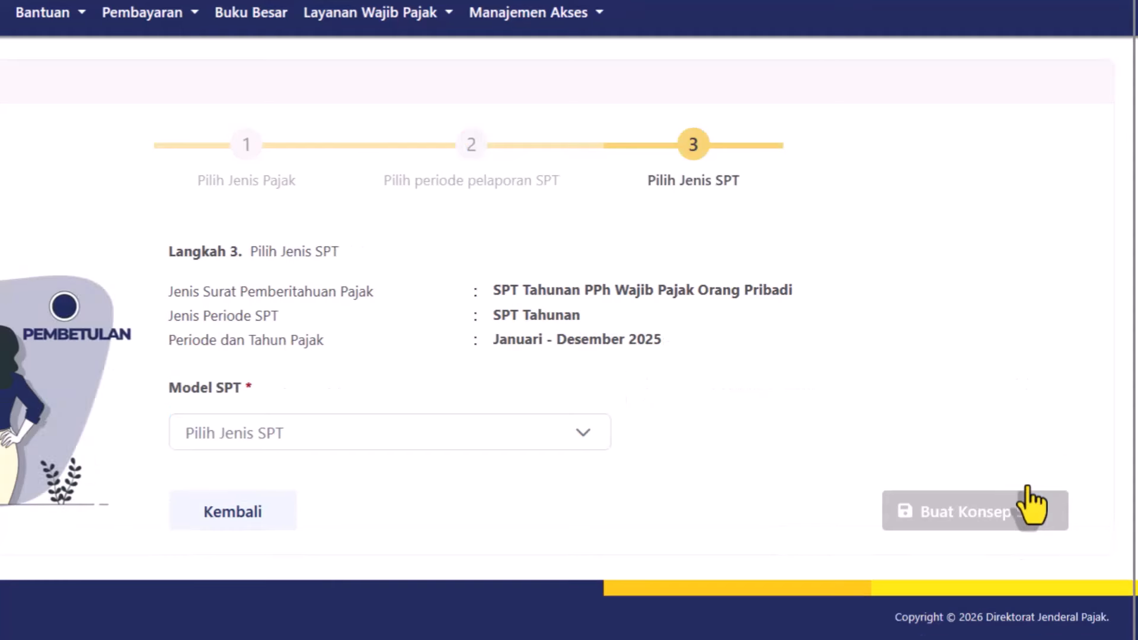
# Step: Choose Normal as the SPT model and create the draft
pyautogui.click(329, 450)
pyautogui.click(224, 541)
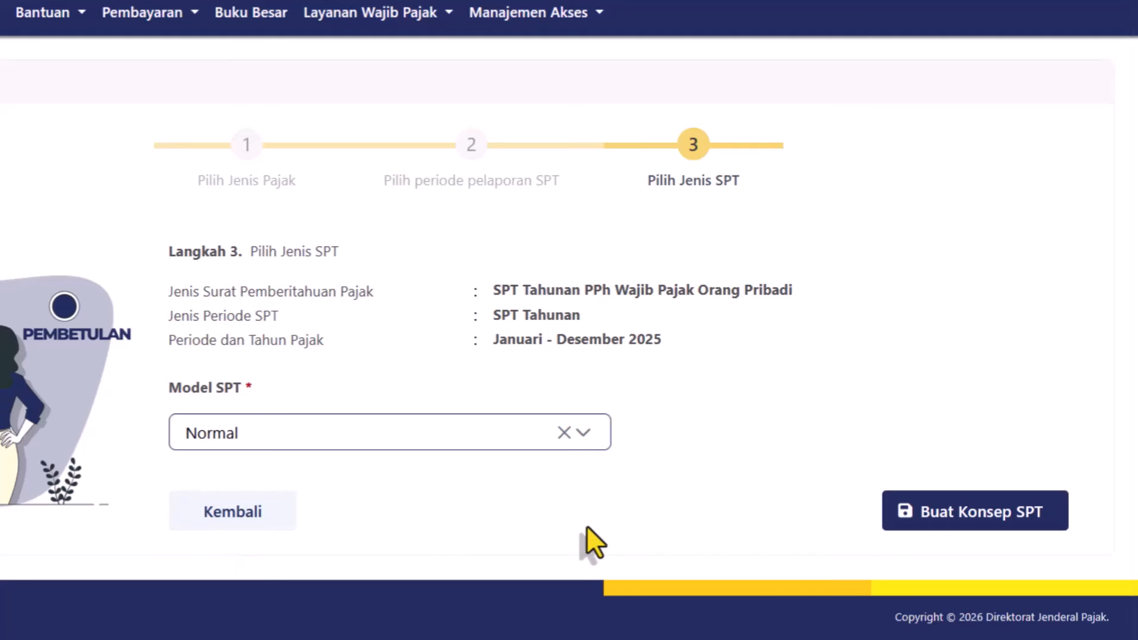
pyautogui.click(936, 525)
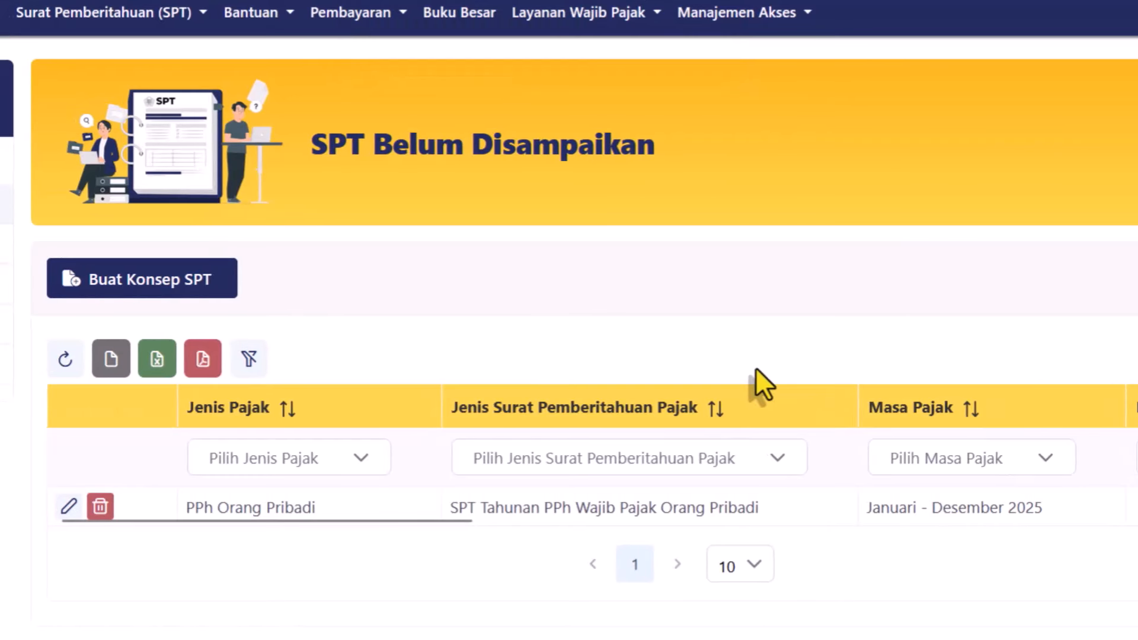
# Step: Open the new PPh Orang Pribadi draft for editing and run Posting SPT to load the tax data
pyautogui.click(70, 505)
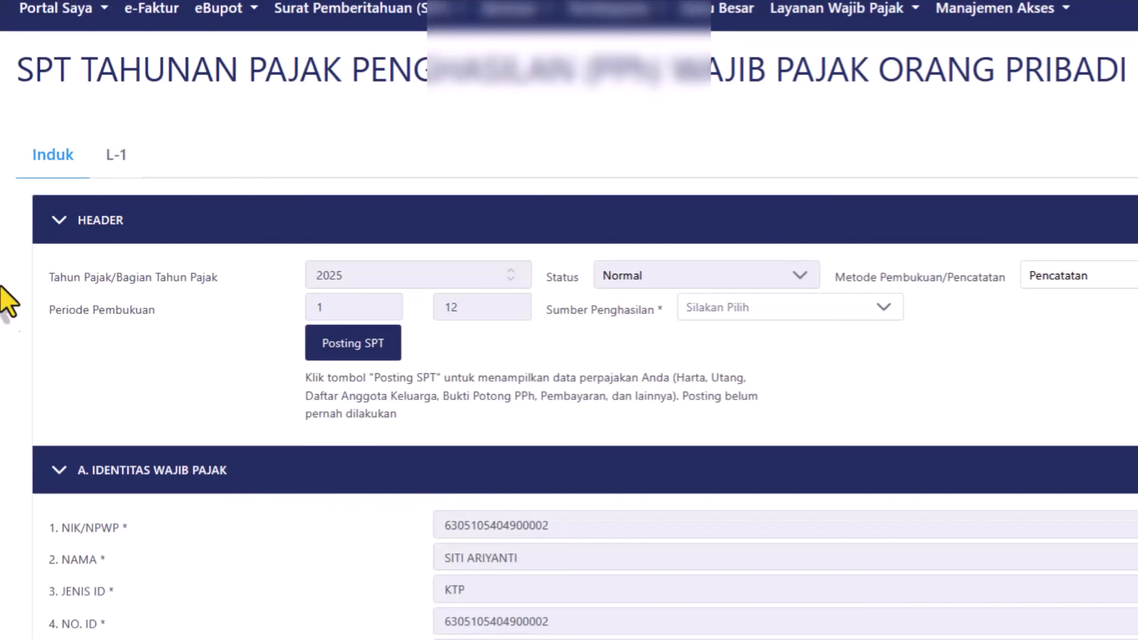
pyautogui.click(343, 355)
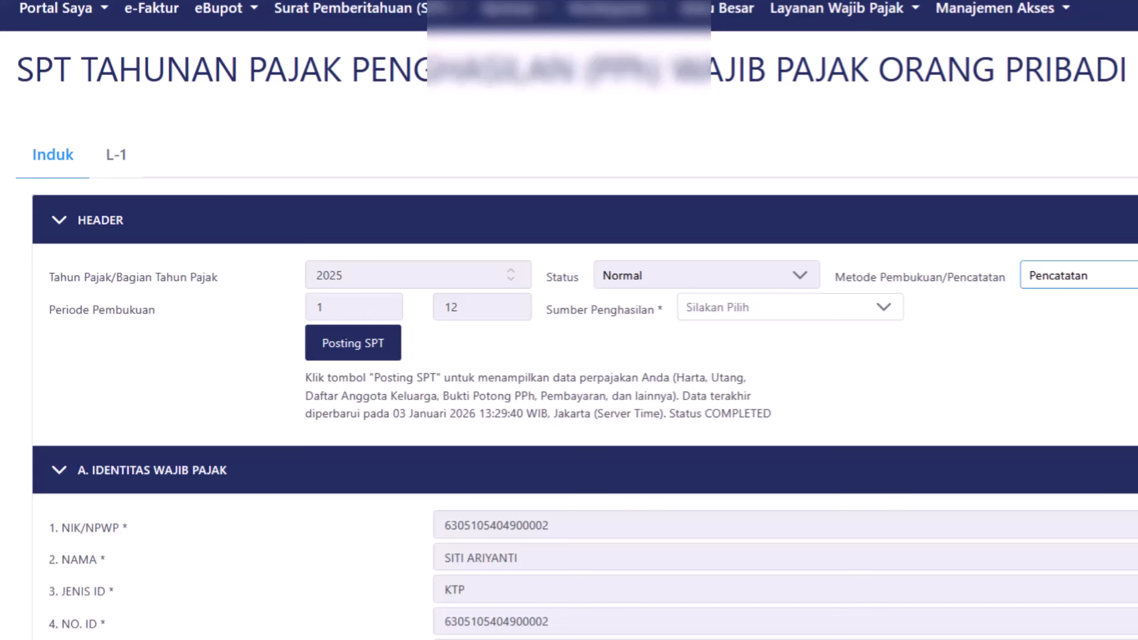
# Step: Set the bookkeeping method to Pencatatan and the income source to Pekerjaan in the return's header
pyautogui.click(1129, 276)
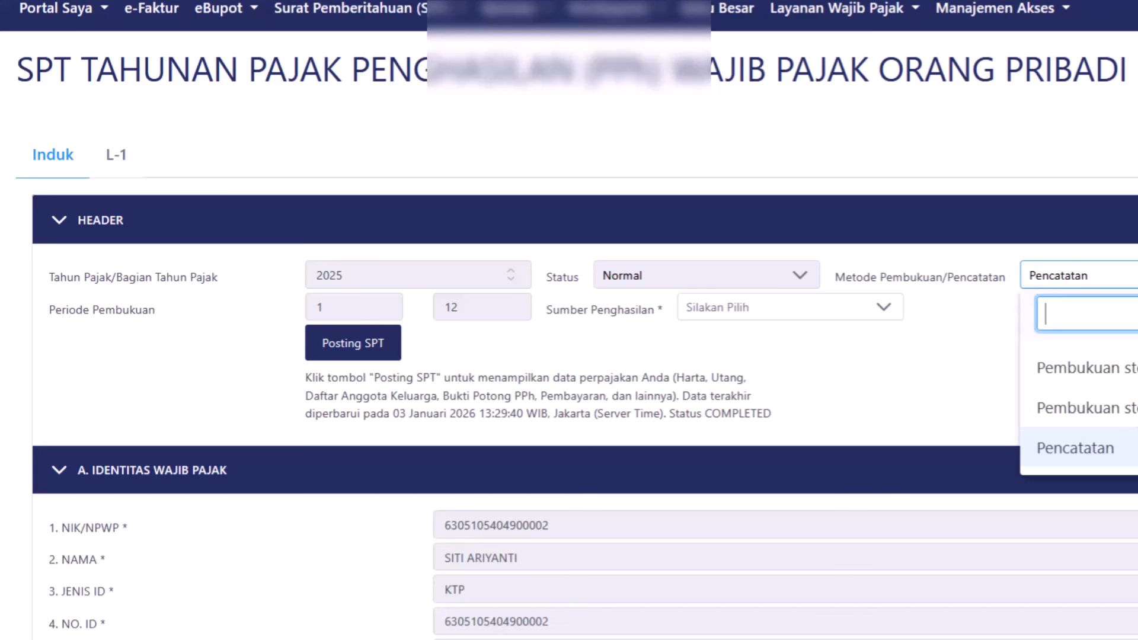
pyautogui.click(1080, 454)
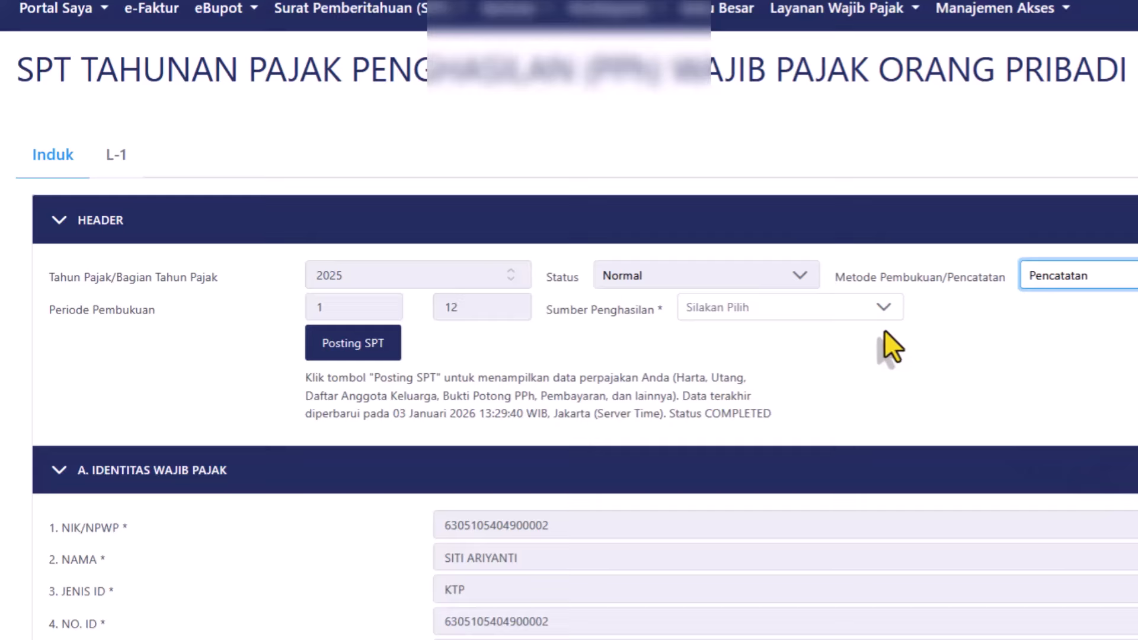
pyautogui.click(882, 308)
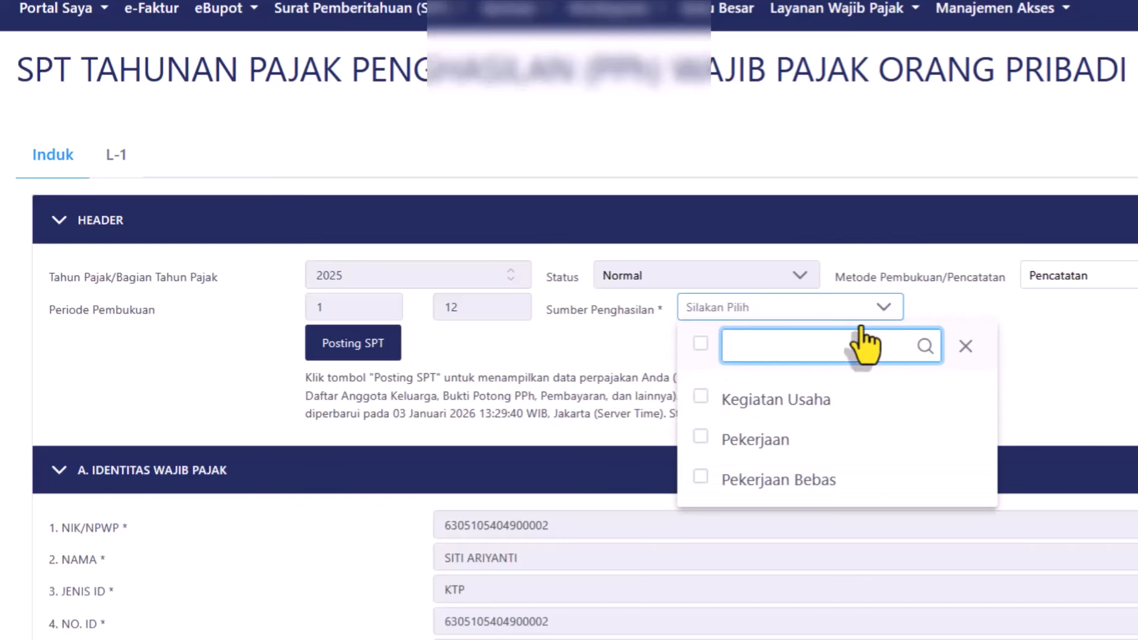
pyautogui.click(735, 451)
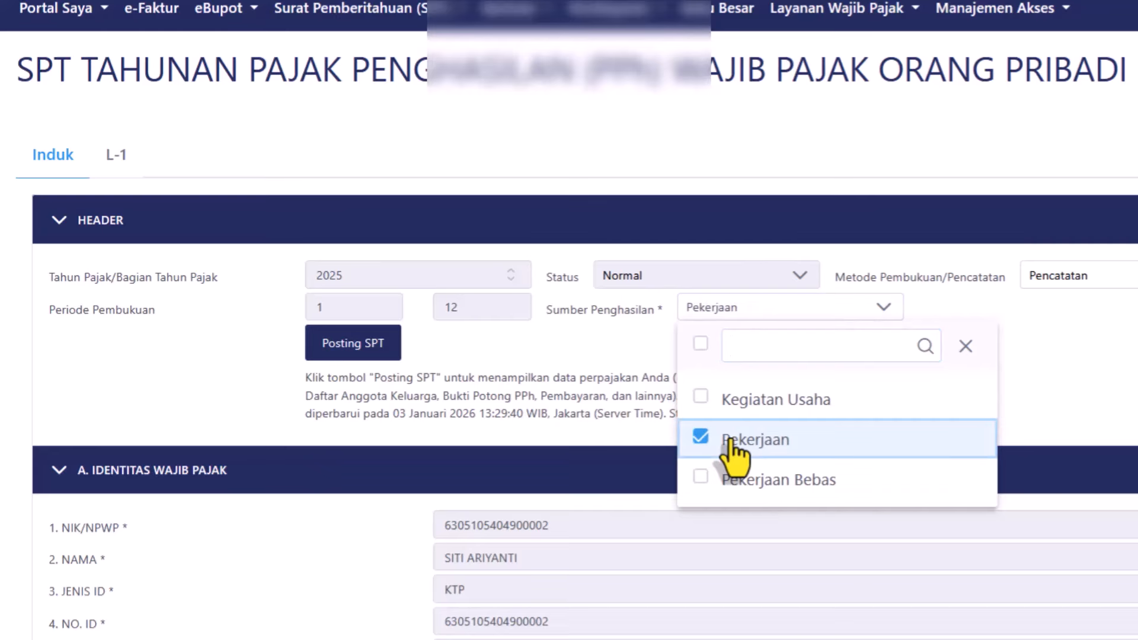
pyautogui.click(1042, 396)
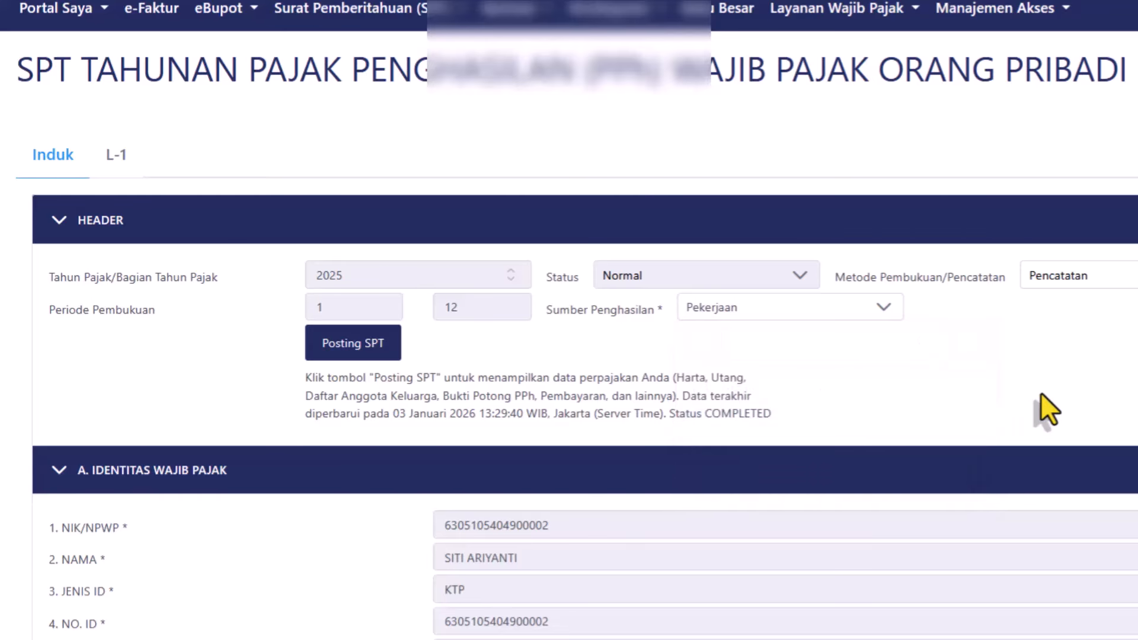
# Step: Collapse the Identitas Wajib Pajak section and answer Ya to question 1.a about domestic income from employment
pyautogui.scroll(-8, 889, 237)
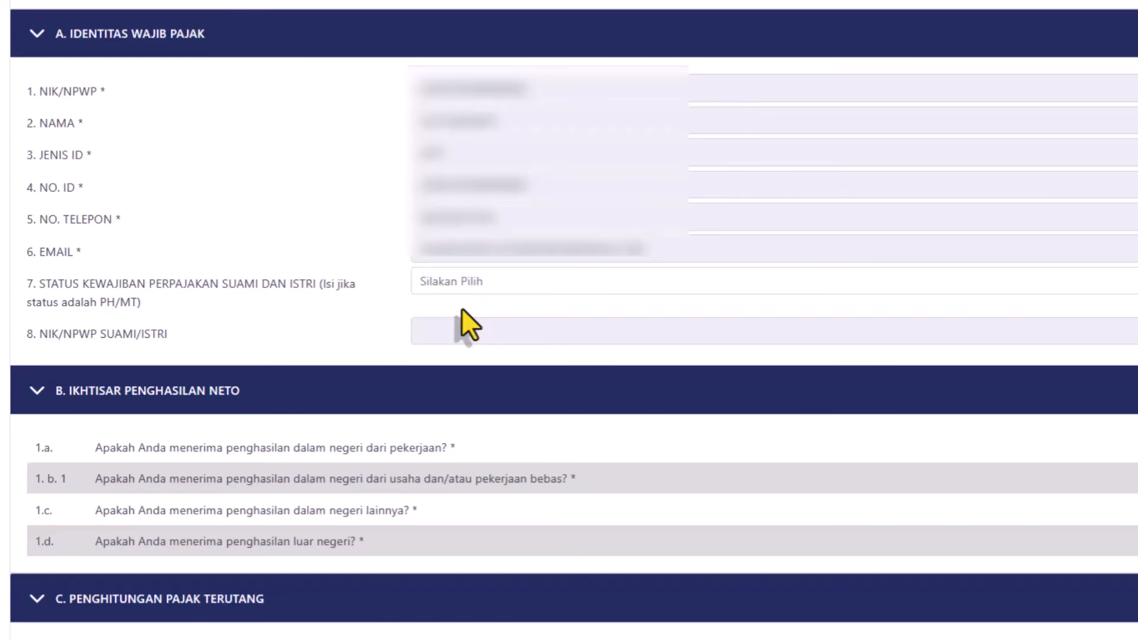
pyautogui.click(102, 37)
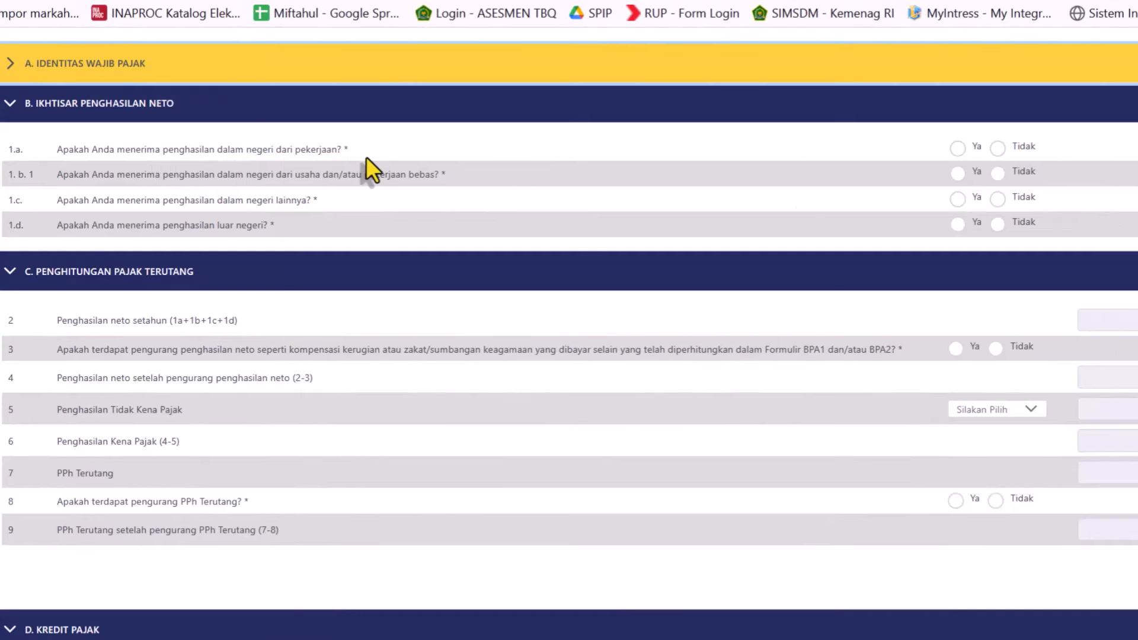
pyautogui.click(958, 148)
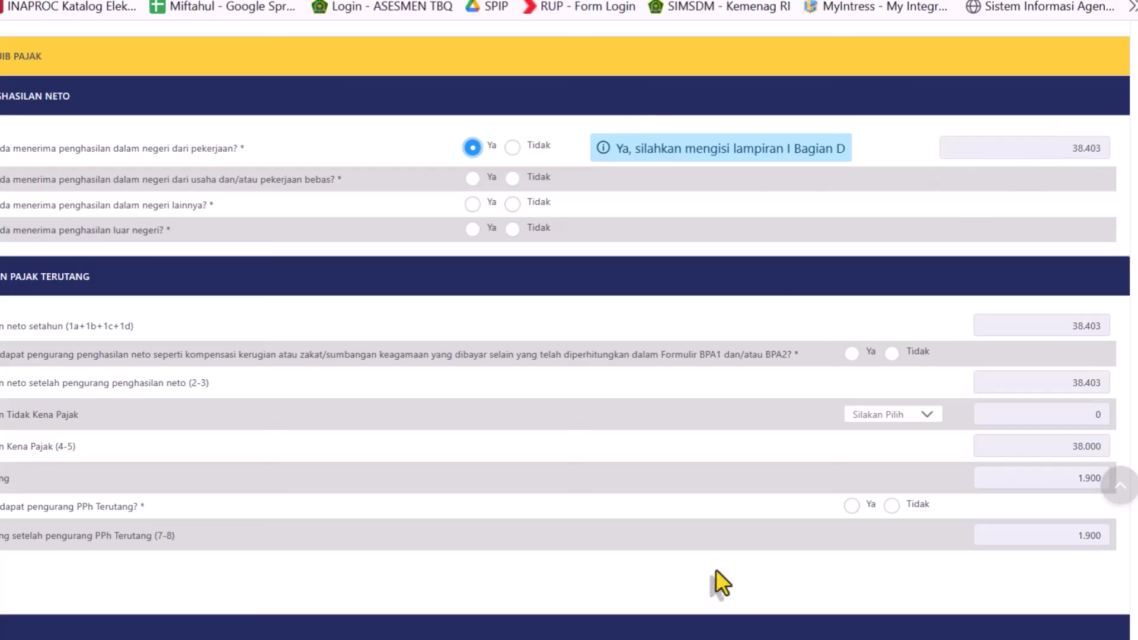
# Step: Switch to BPA1.pdf in Adobe Acrobat, examine its income and PPh Pasal 21 calculation rows, and return to the tax form
pyautogui.moveTo(711, 637)
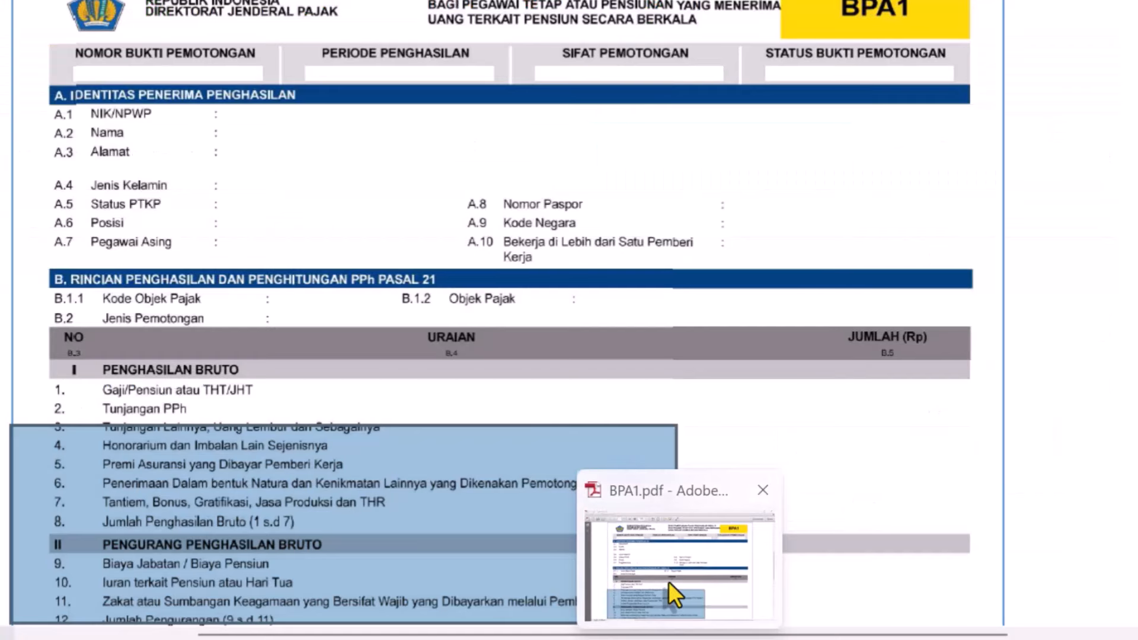
pyautogui.click(669, 581)
pyautogui.scroll(-4, 296, 372)
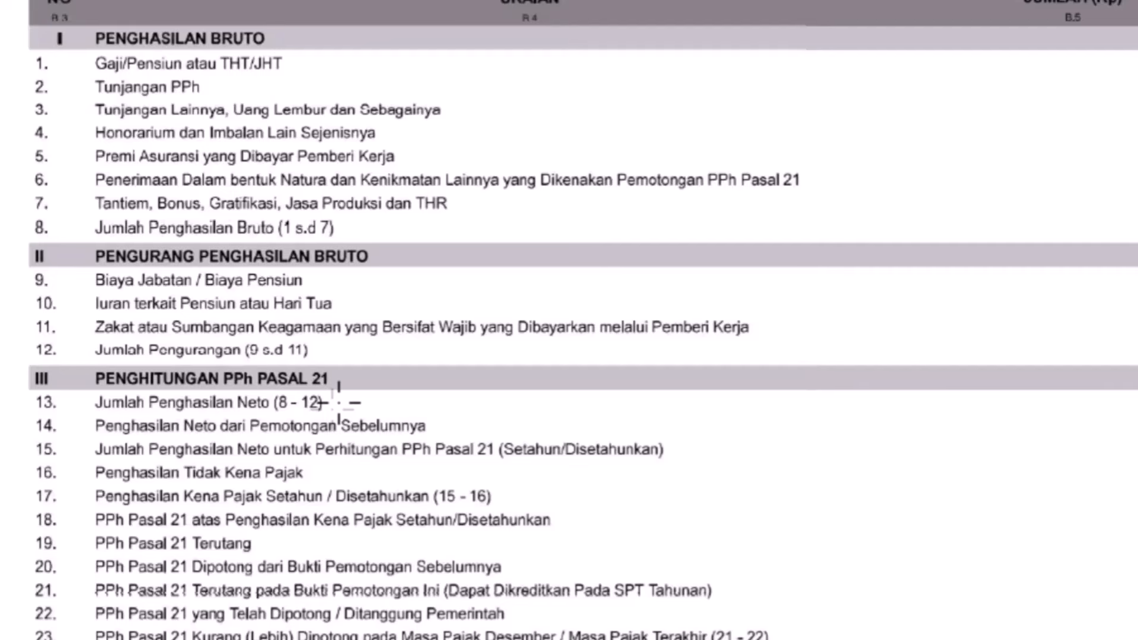
pyautogui.moveTo(590, 639)
pyautogui.click(590, 617)
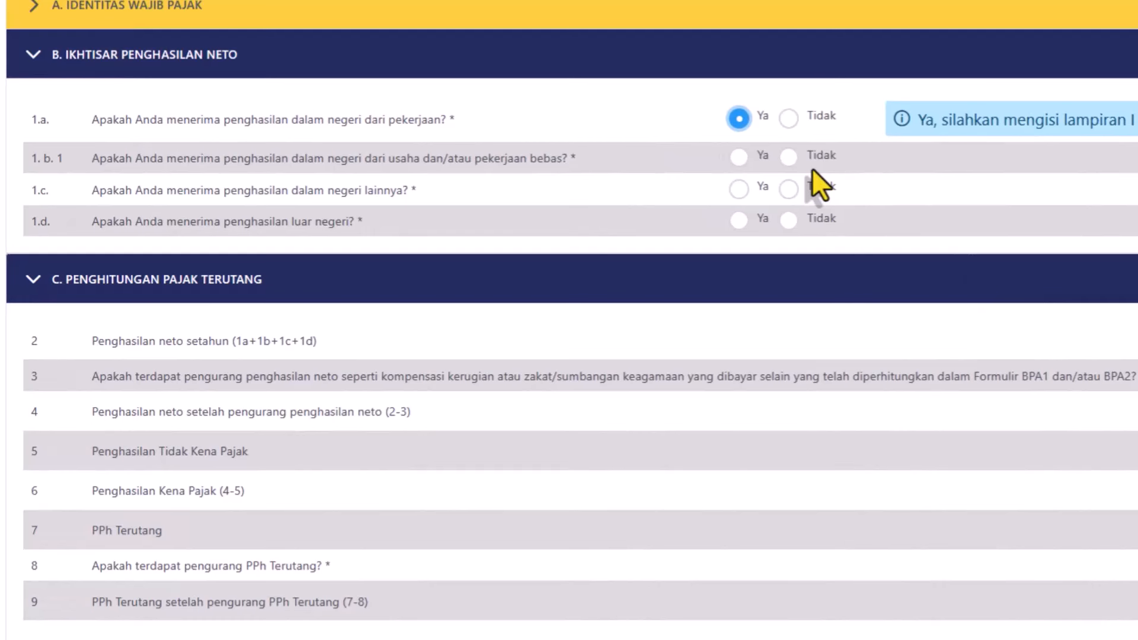
# Step: Answer Tidak to questions 1.b.1, 1.c and 1.d about business, other domestic and foreign income
pyautogui.click(788, 157)
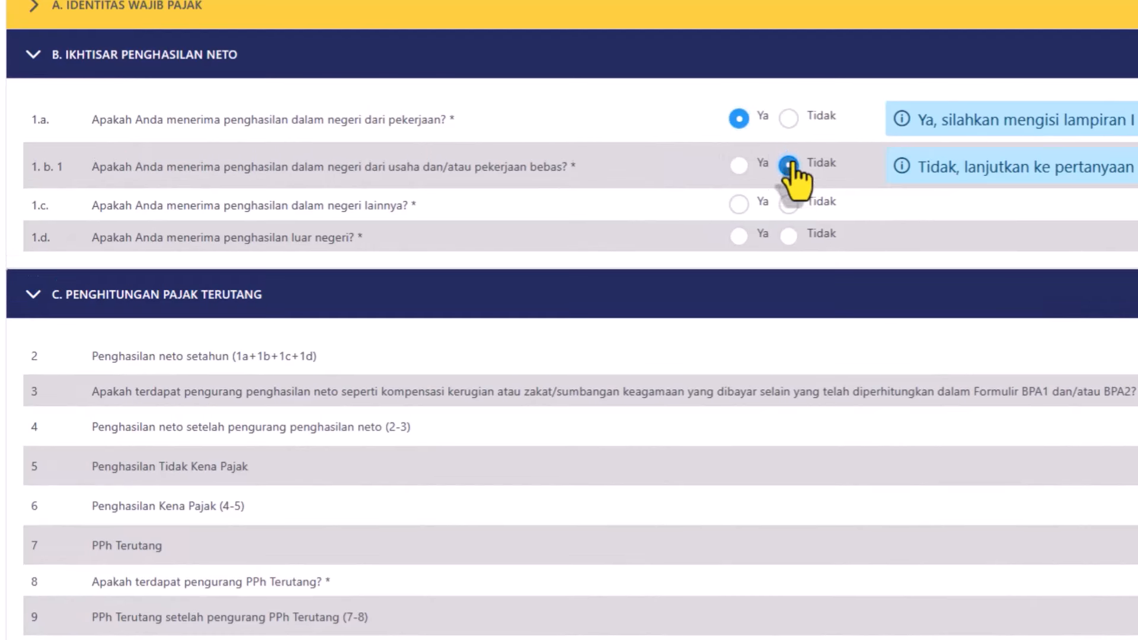
pyautogui.click(788, 204)
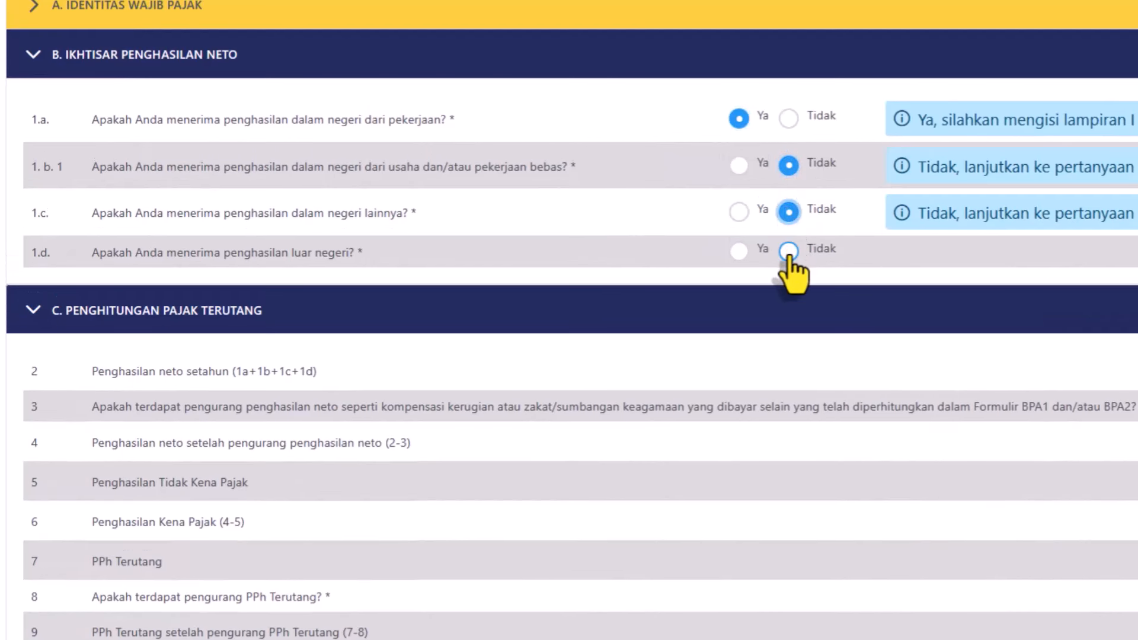
pyautogui.click(789, 248)
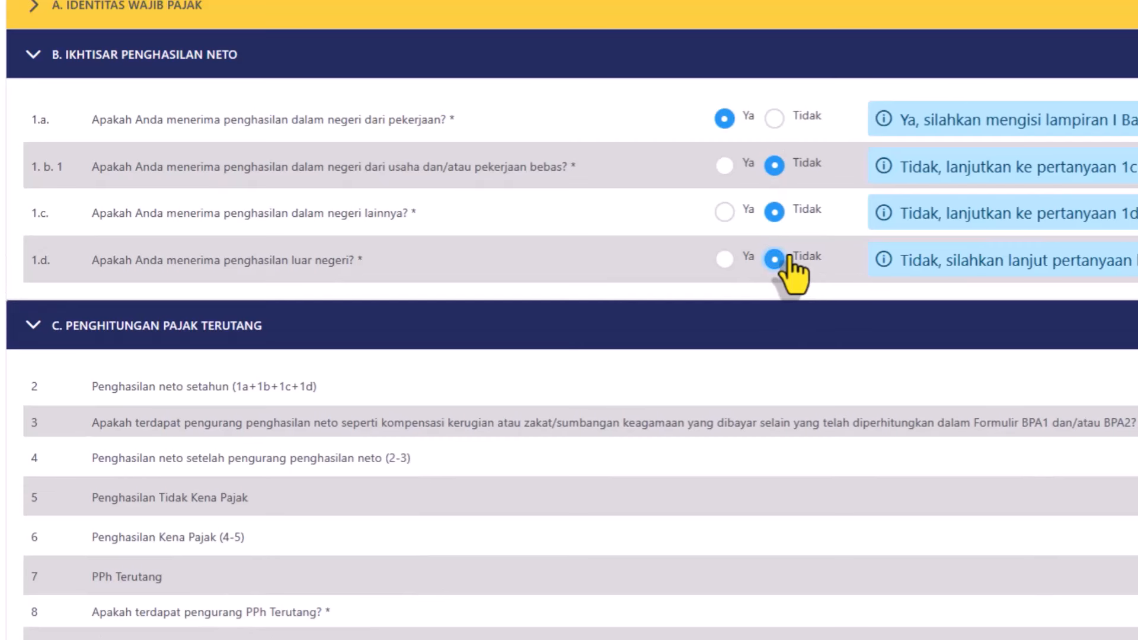
pyautogui.scroll(-3, 569, 320)
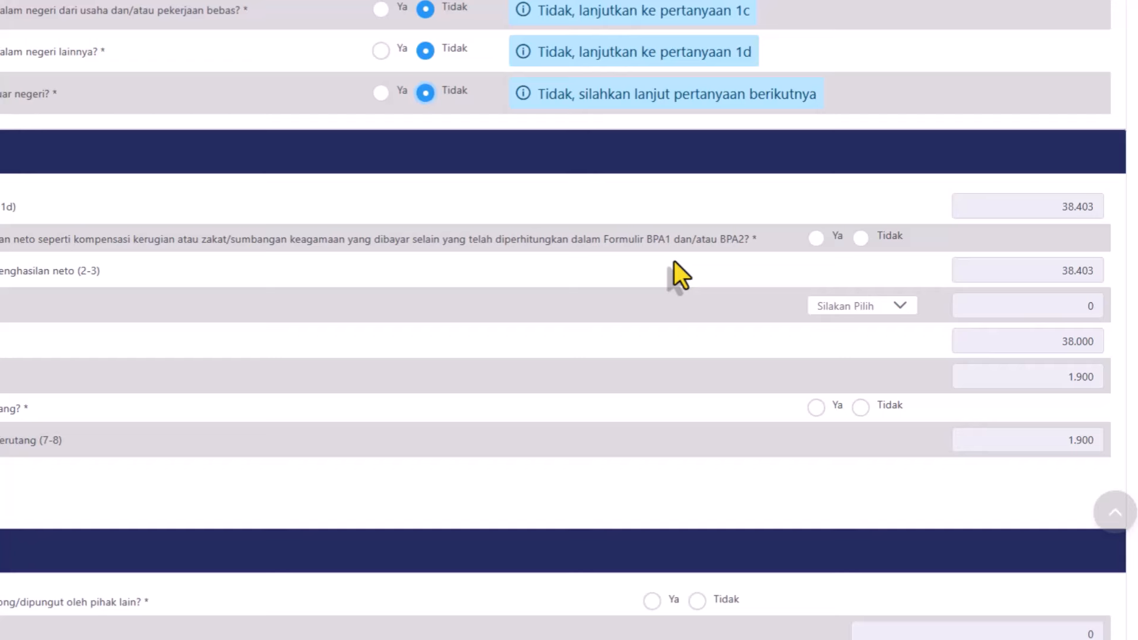
# Step: Answer Tidak to question 3 about net income deductions, consult BPA1.pdf for the PTKP status, and set Penghasilan Tidak Kena Pajak to K/2
pyautogui.click(861, 237)
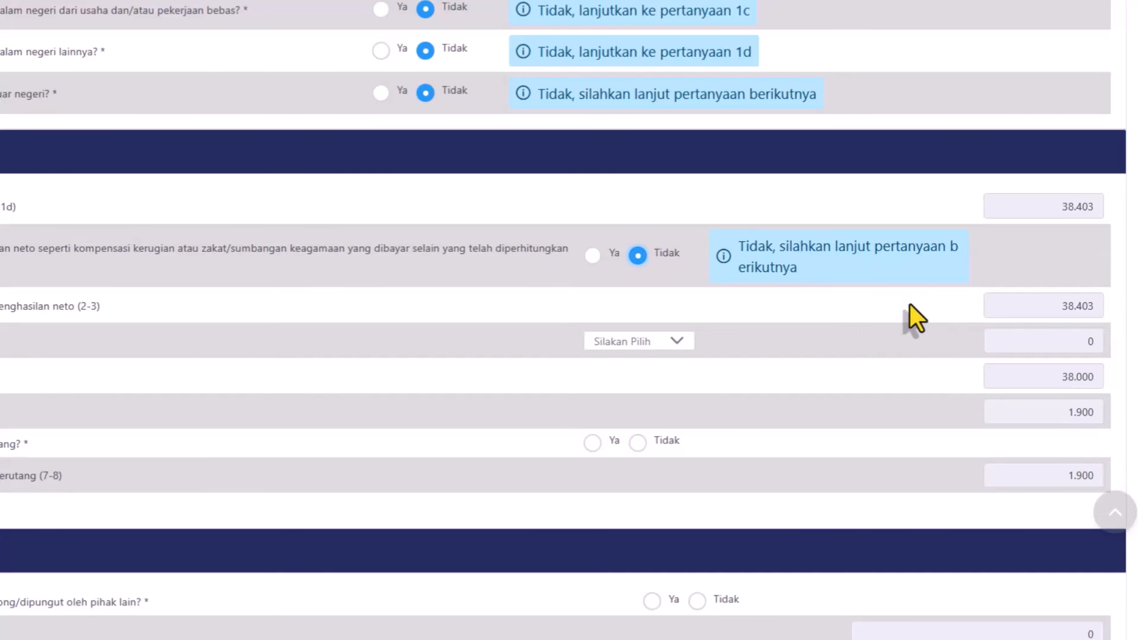
pyautogui.click(676, 342)
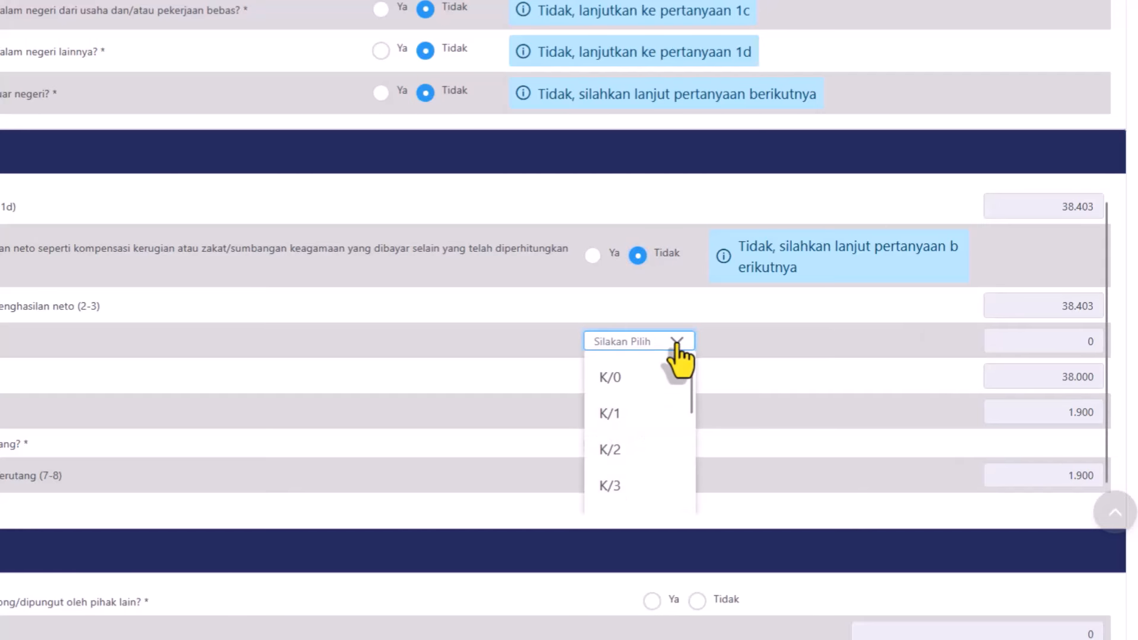
pyautogui.moveTo(635, 639)
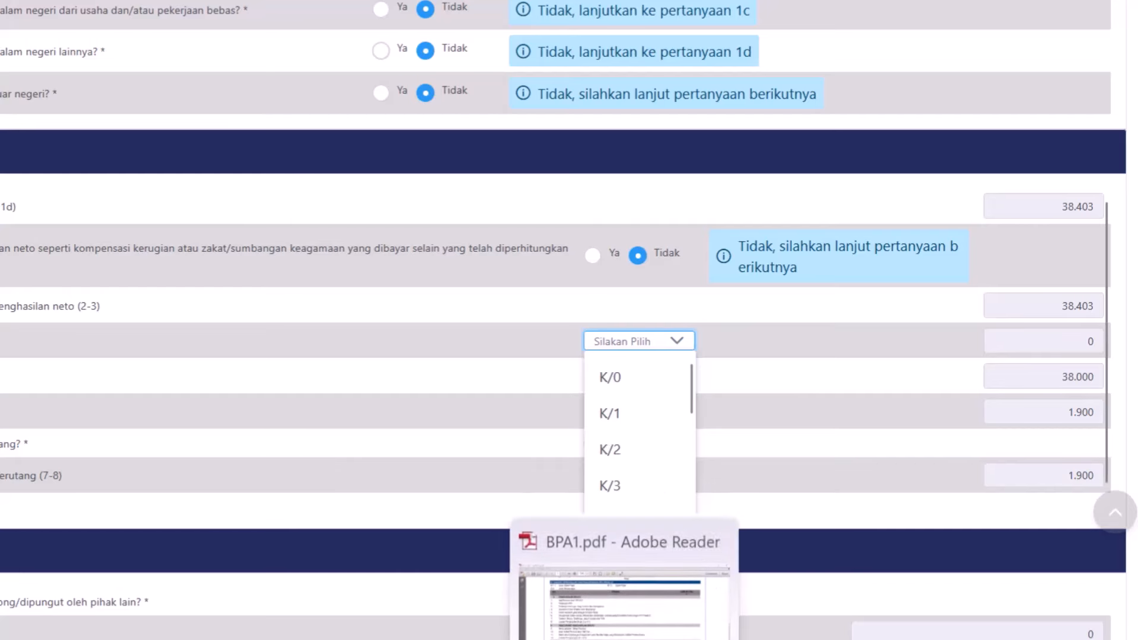
pyautogui.click(641, 611)
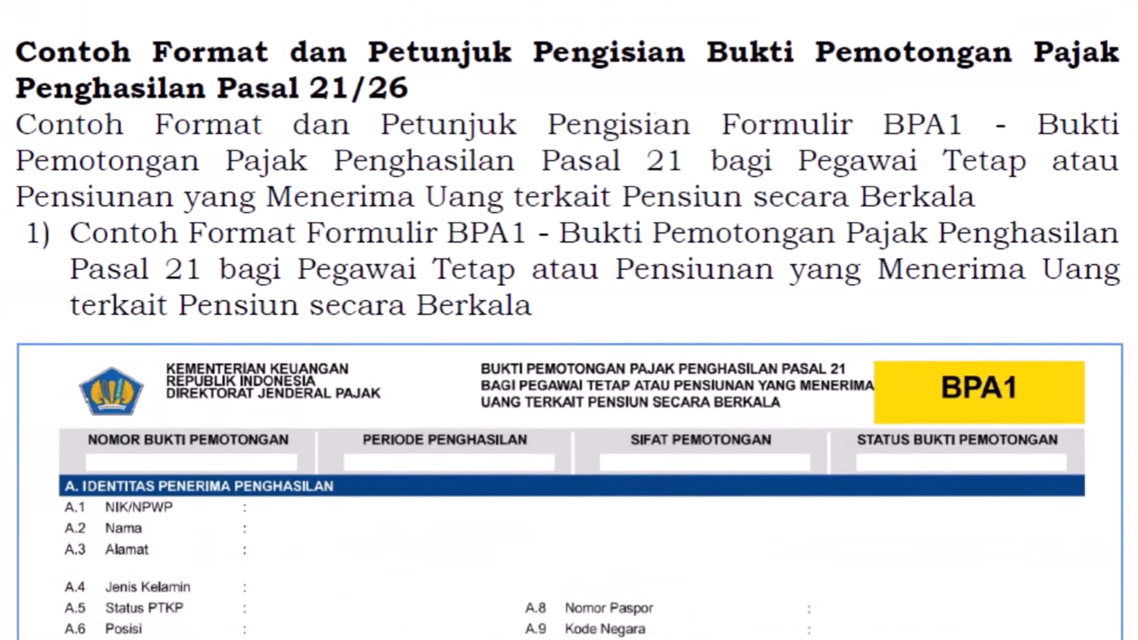
pyautogui.scroll(-5, 166, 141)
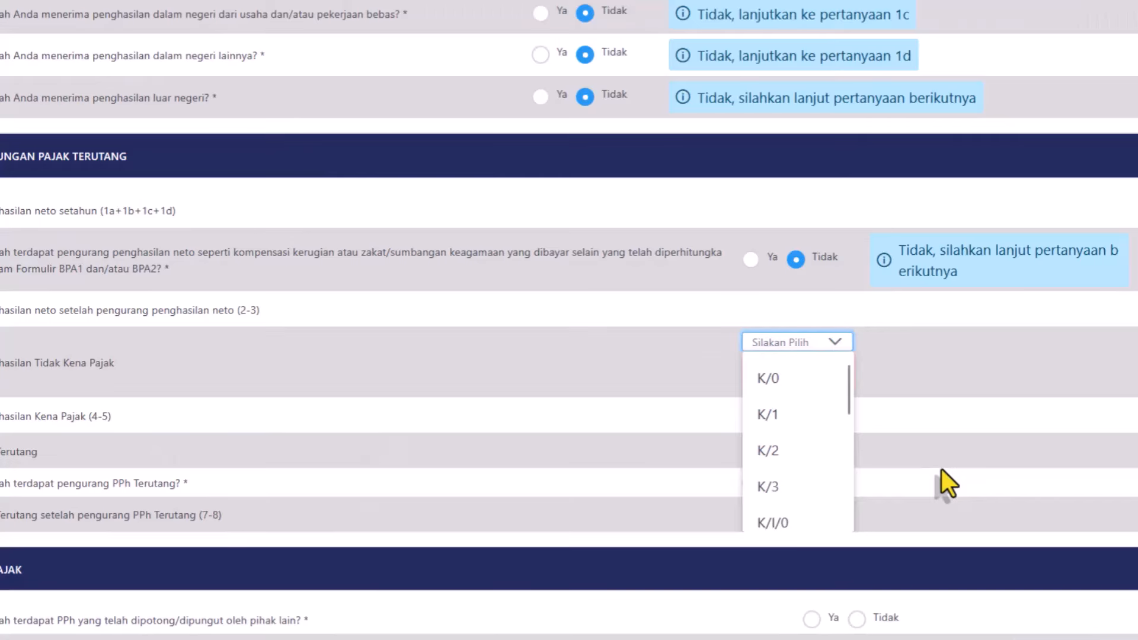
pyautogui.click(781, 452)
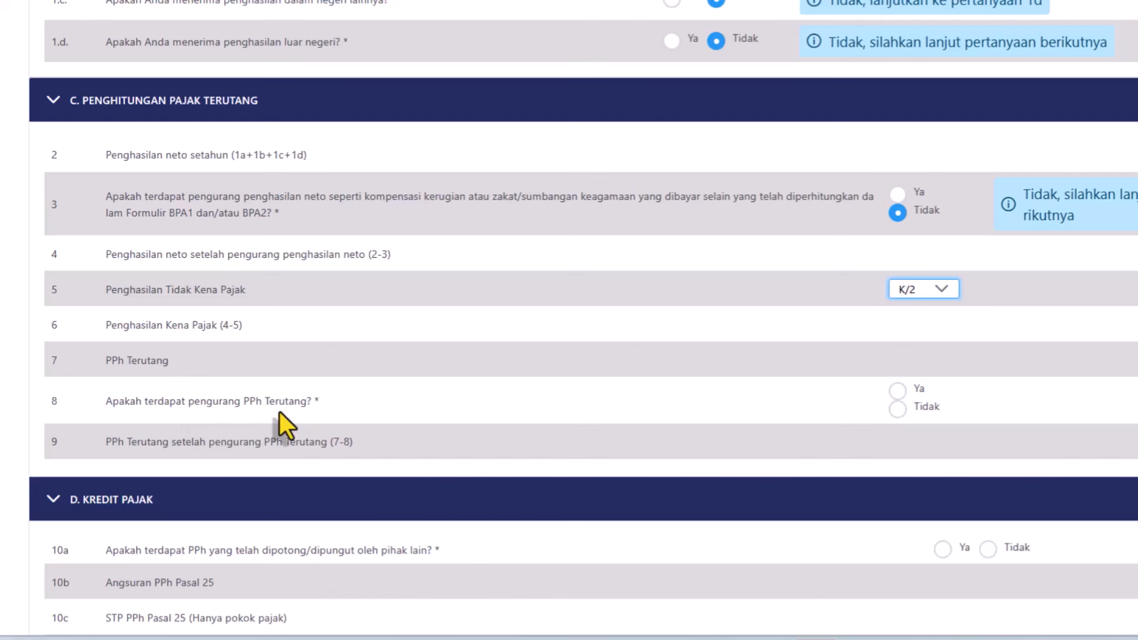
# Step: Try both answers to question 8 about reductions of PPh Terutang and leave it set to Tidak
pyautogui.click(897, 390)
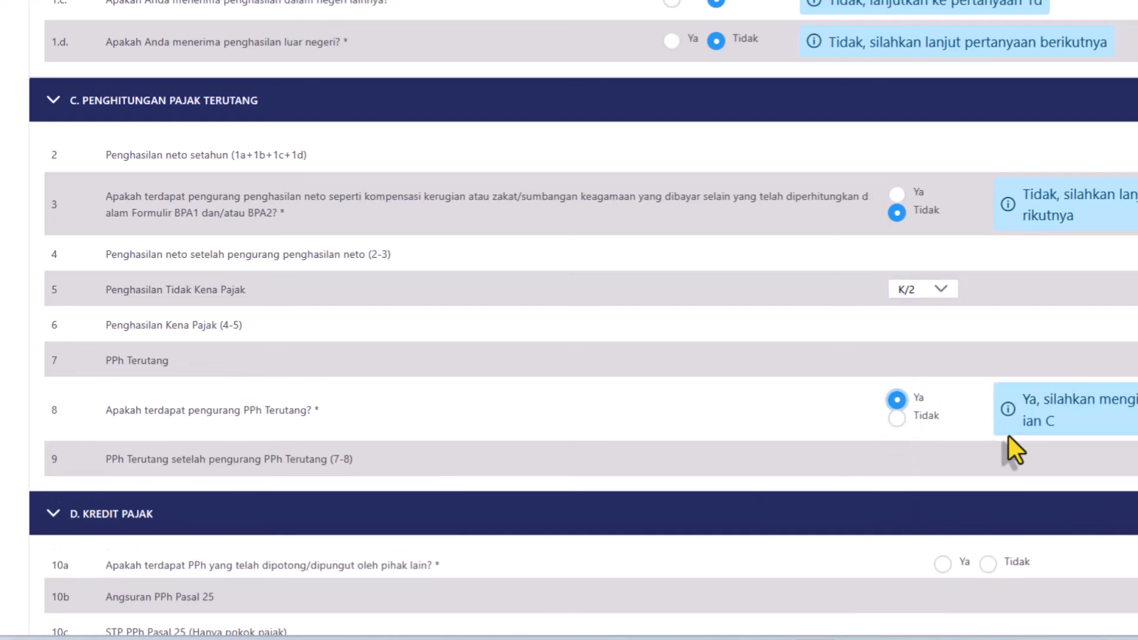
pyautogui.click(897, 418)
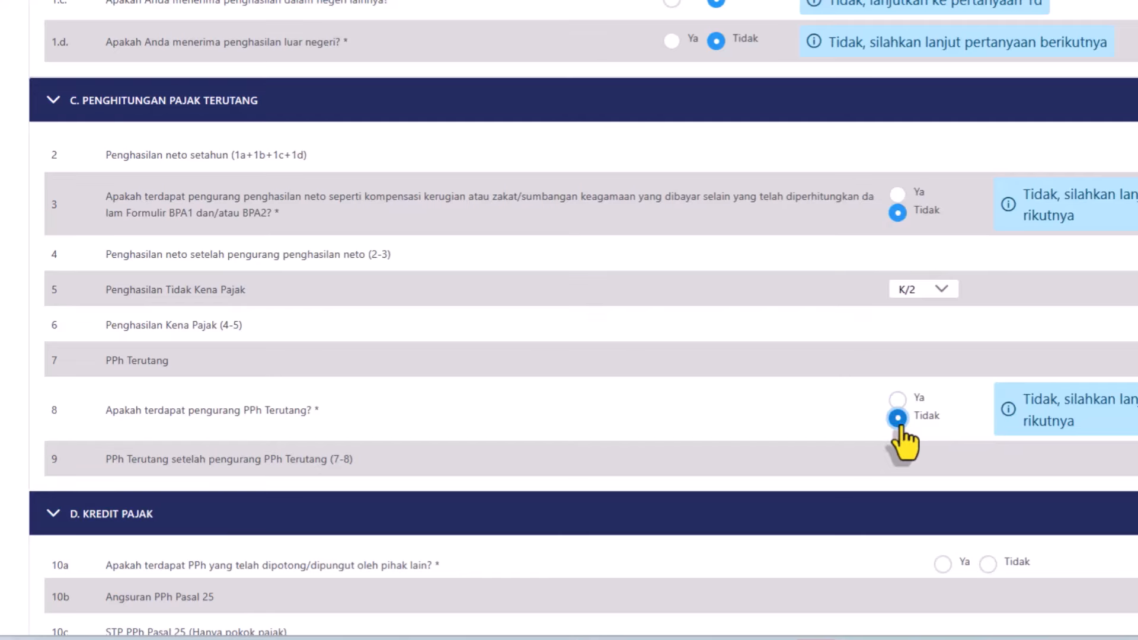
pyautogui.click(898, 398)
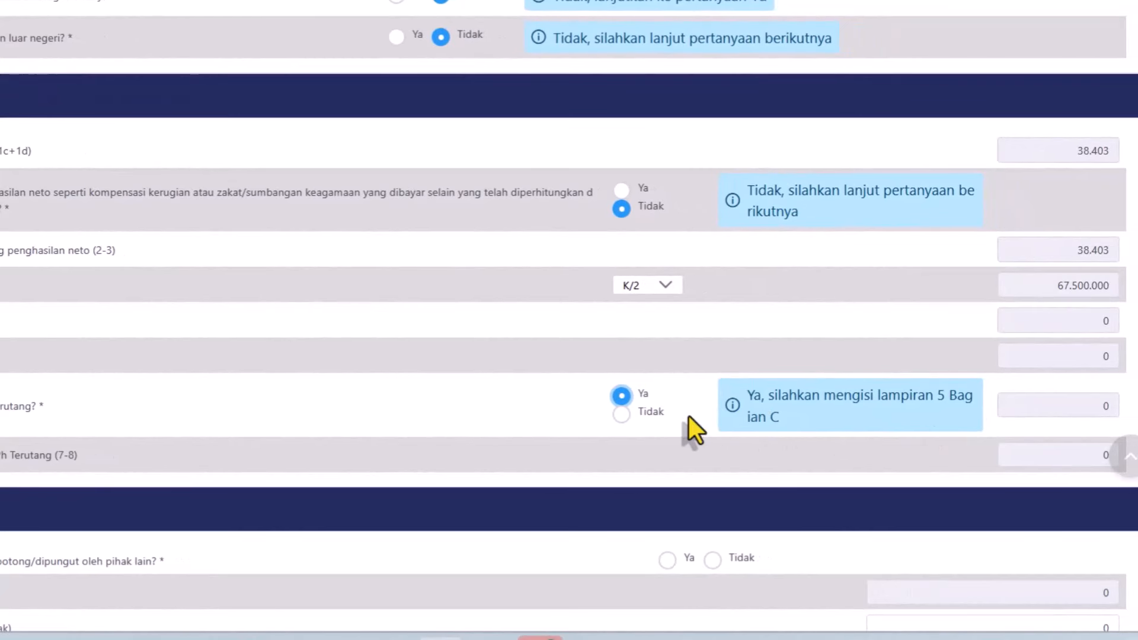
pyautogui.click(622, 418)
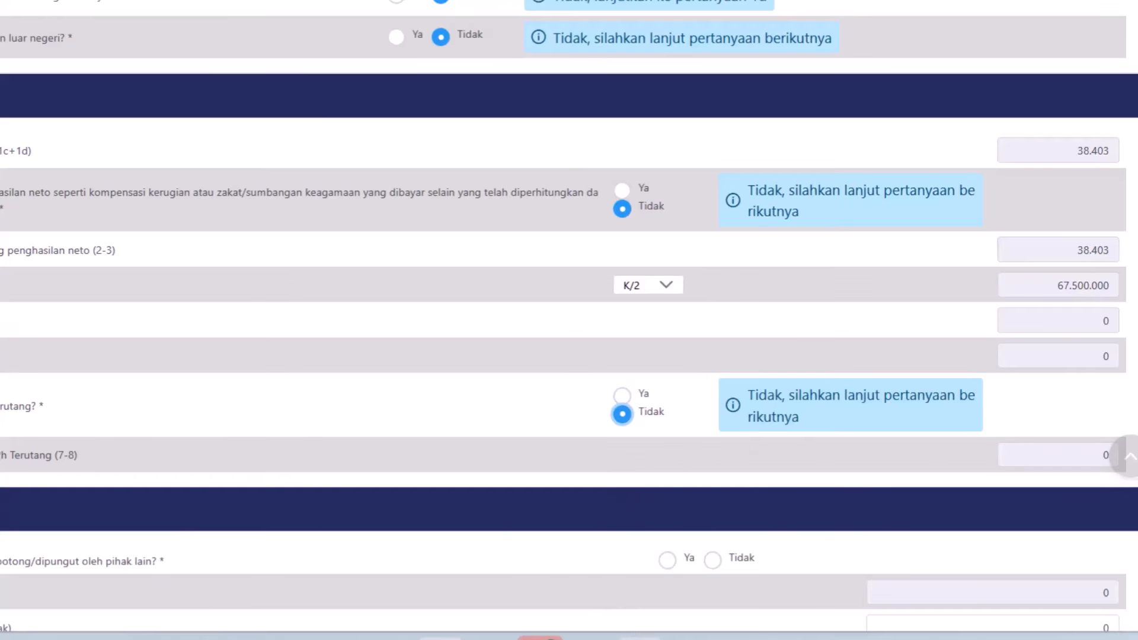
# Step: Switch to BPA1.pdf, examine the gross income, deduction and PPh Pasal 21 calculation rows, and return to the tax form
pyautogui.click(651, 579)
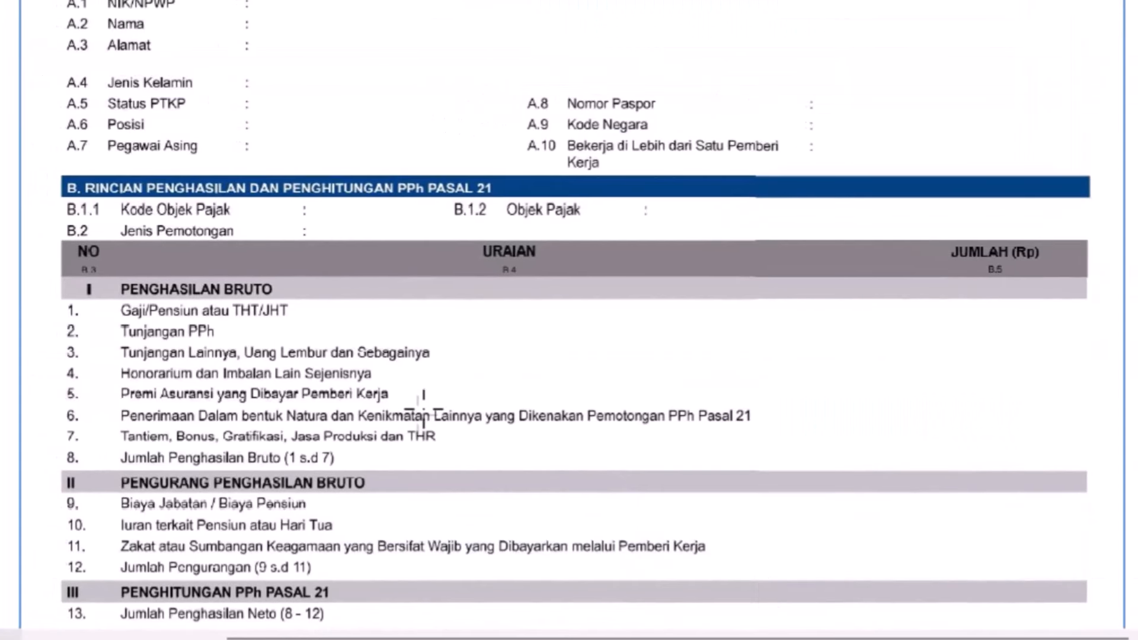
pyautogui.scroll(-3, 423, 409)
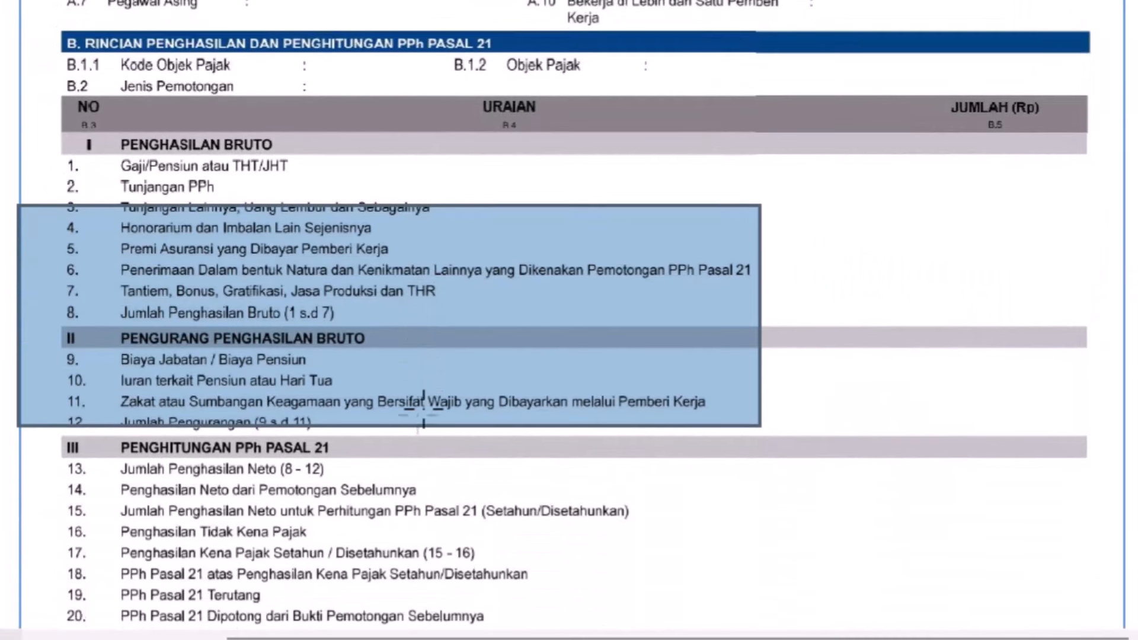
pyautogui.scroll(-2, 423, 409)
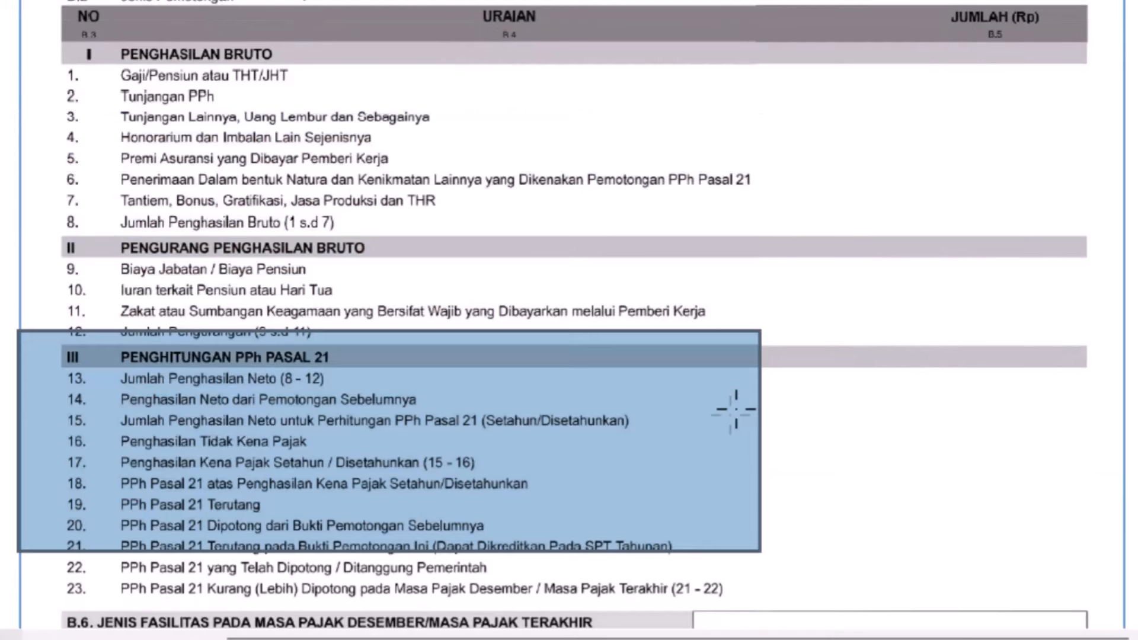
pyautogui.scroll(-1, 735, 409)
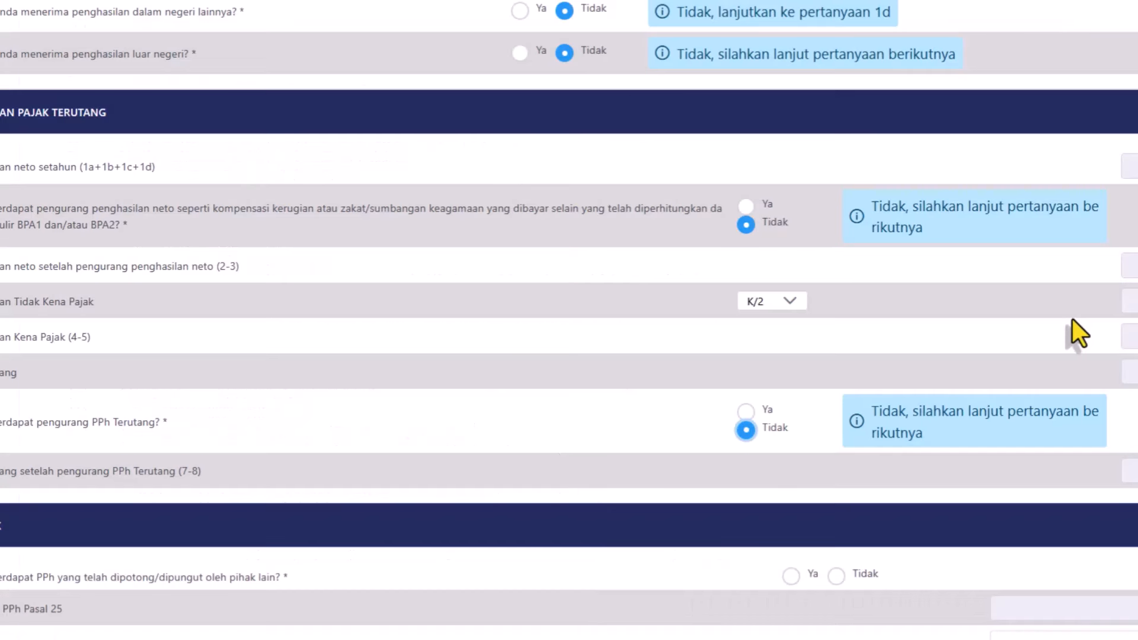
# Step: In the Kredit Pajak section, answer Ya to question 10a about tax withheld by others and Tidak to question 10d
pyautogui.scroll(-5, 951, 300)
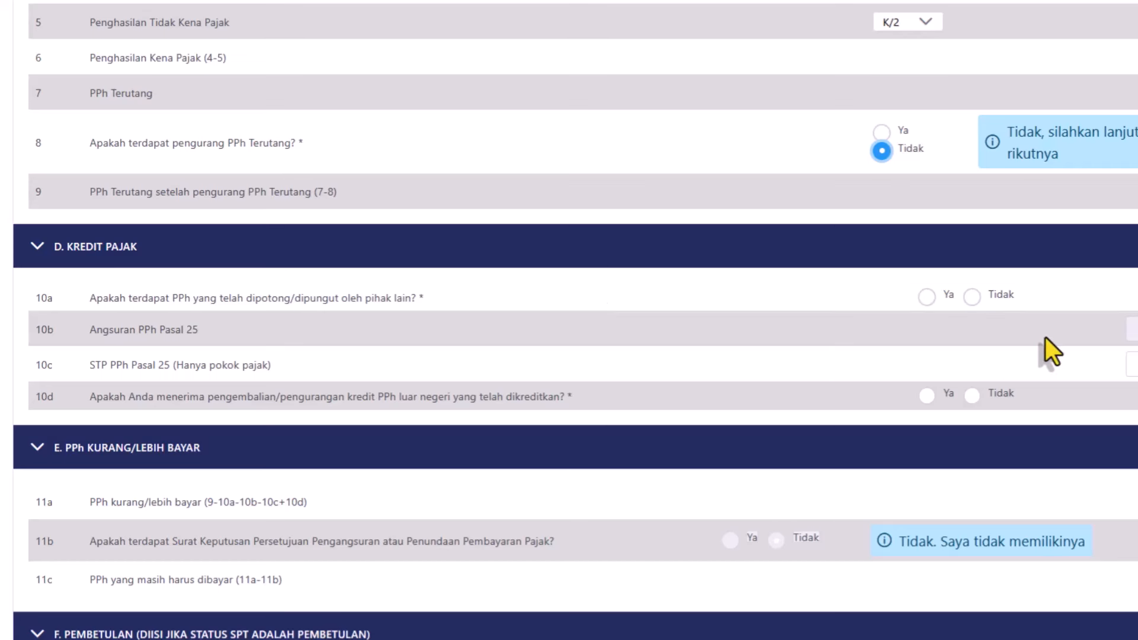
pyautogui.click(973, 296)
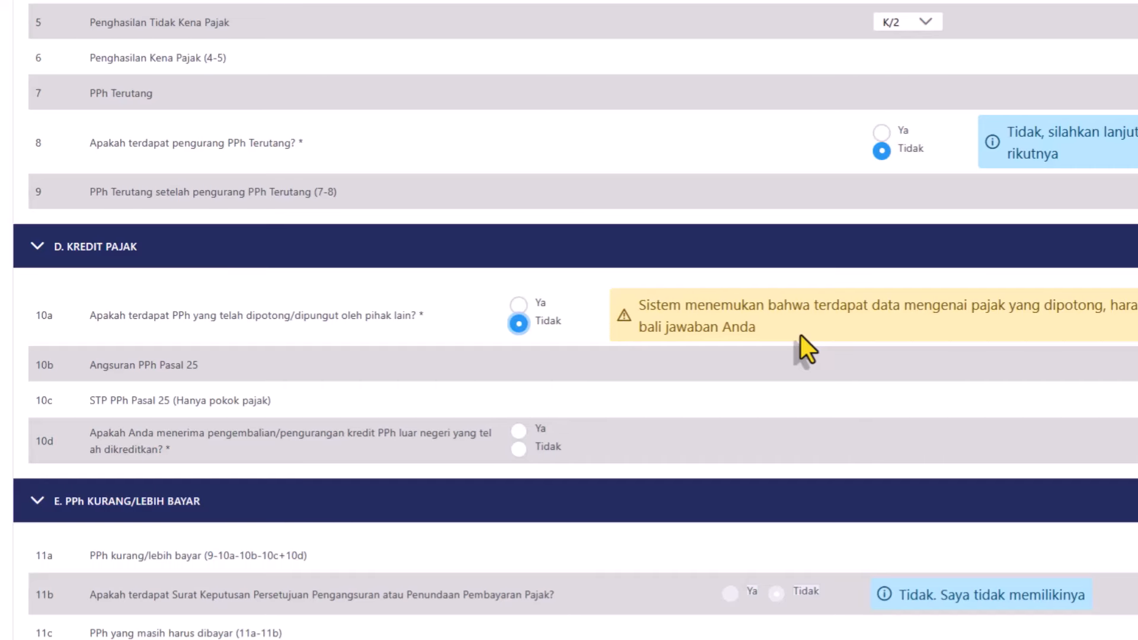
pyautogui.click(518, 305)
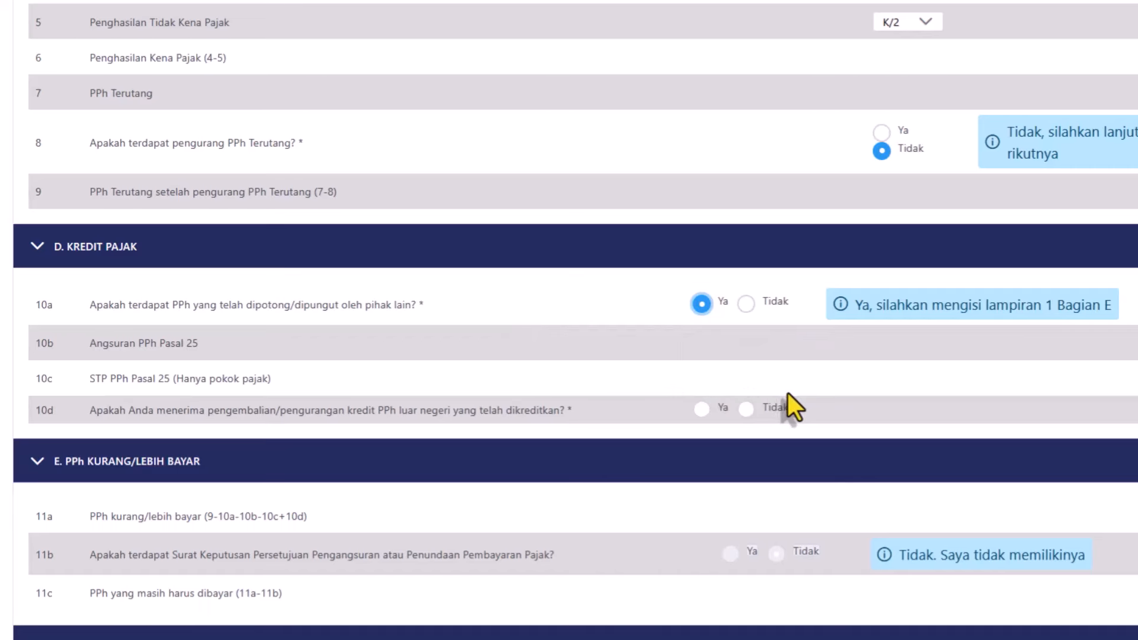
pyautogui.click(746, 409)
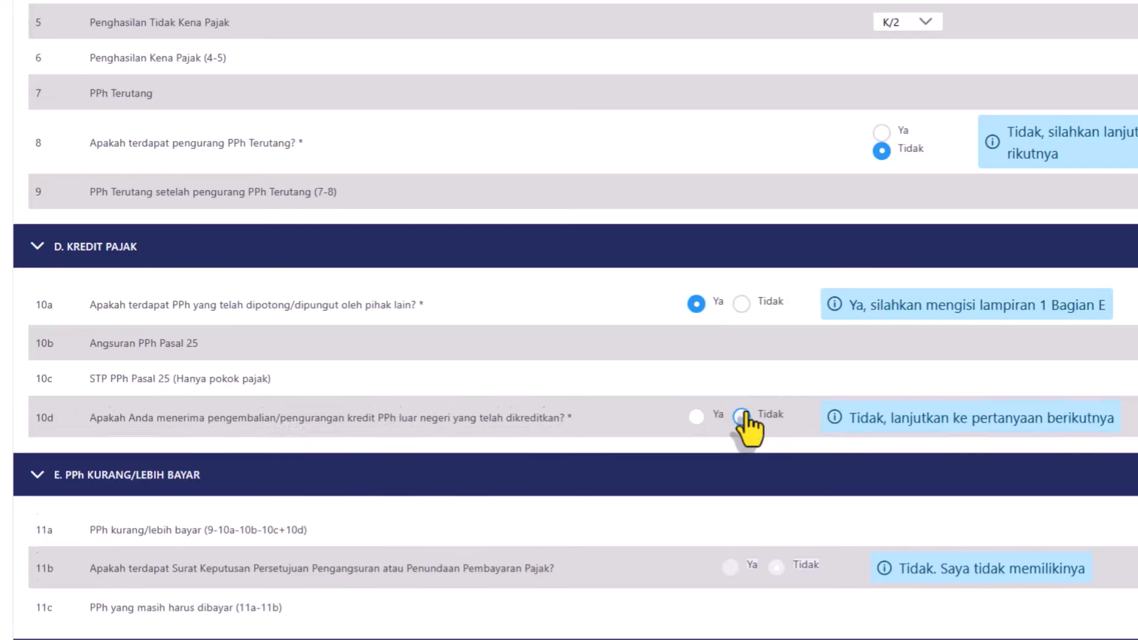
# Step: Answer Tidak to questions 13a, 13b and 13c about PPh Pasal 25 instalments for the following tax year
pyautogui.scroll(3, 944, 455)
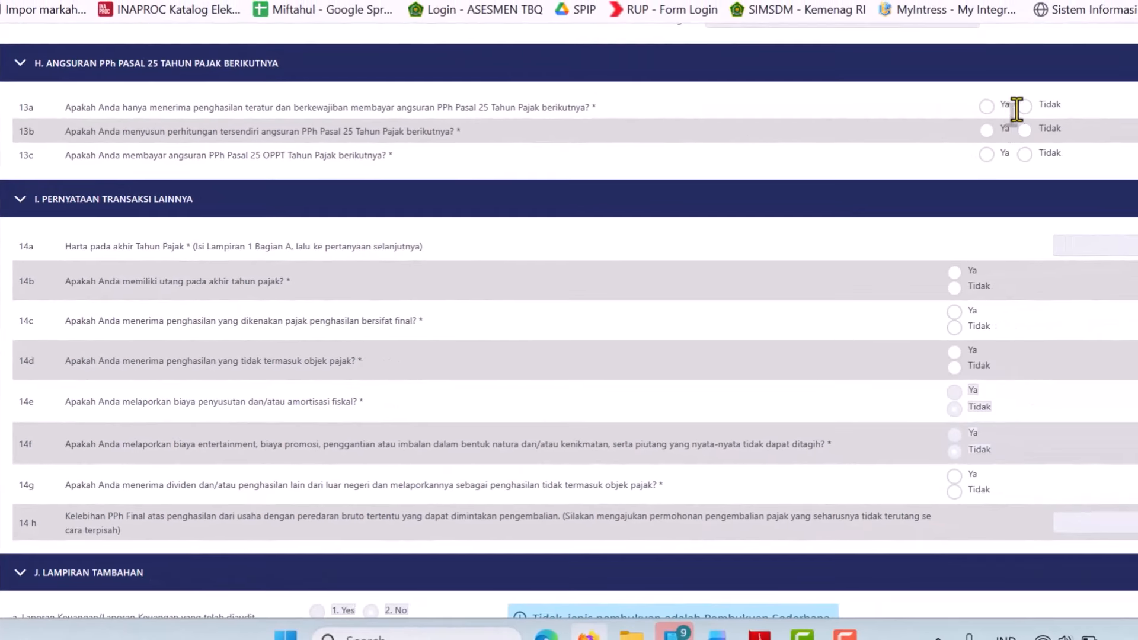
pyautogui.click(1025, 107)
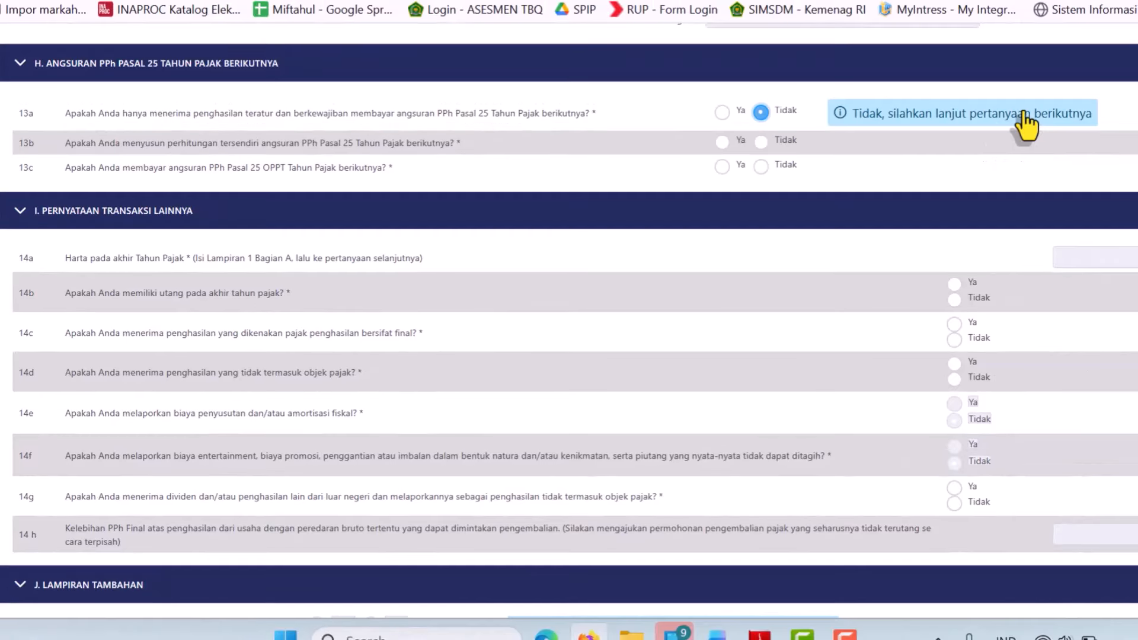
pyautogui.click(762, 142)
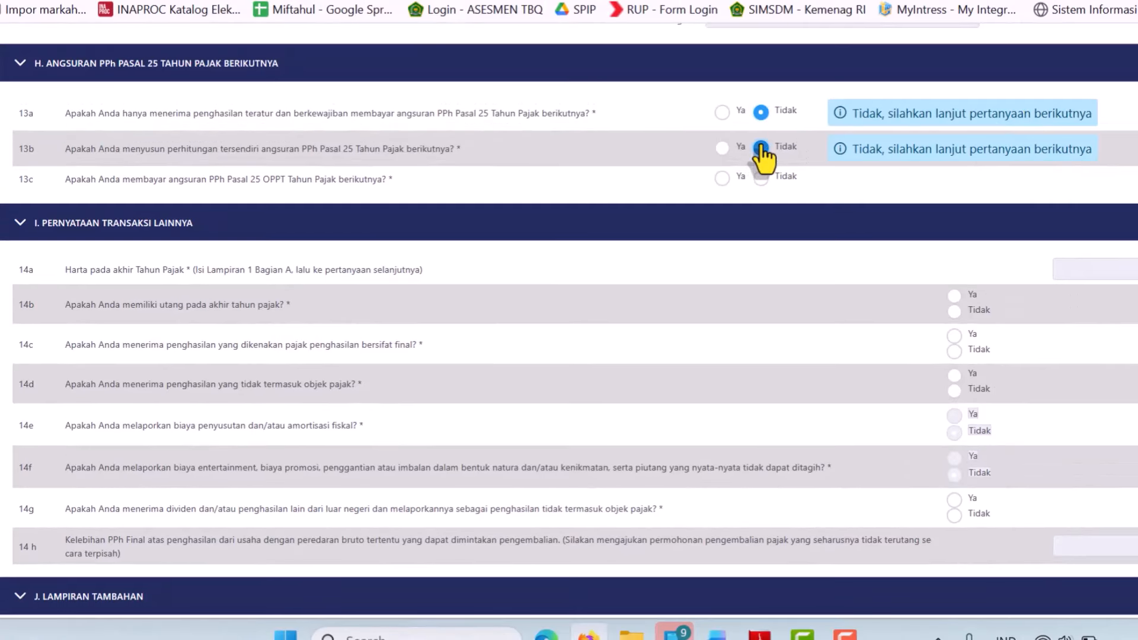
pyautogui.click(762, 180)
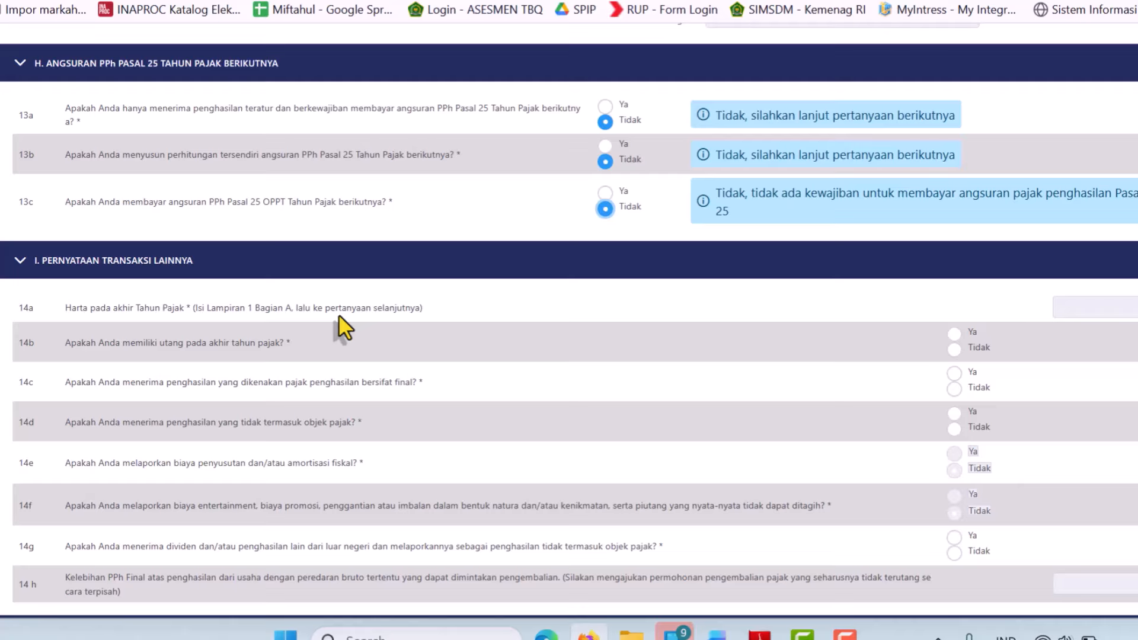
# Step: Answer Ya to question 14b about year-end debts and Tidak to questions 14c and 14d in the Pernyataan Transaksi Lainnya section
pyautogui.click(954, 334)
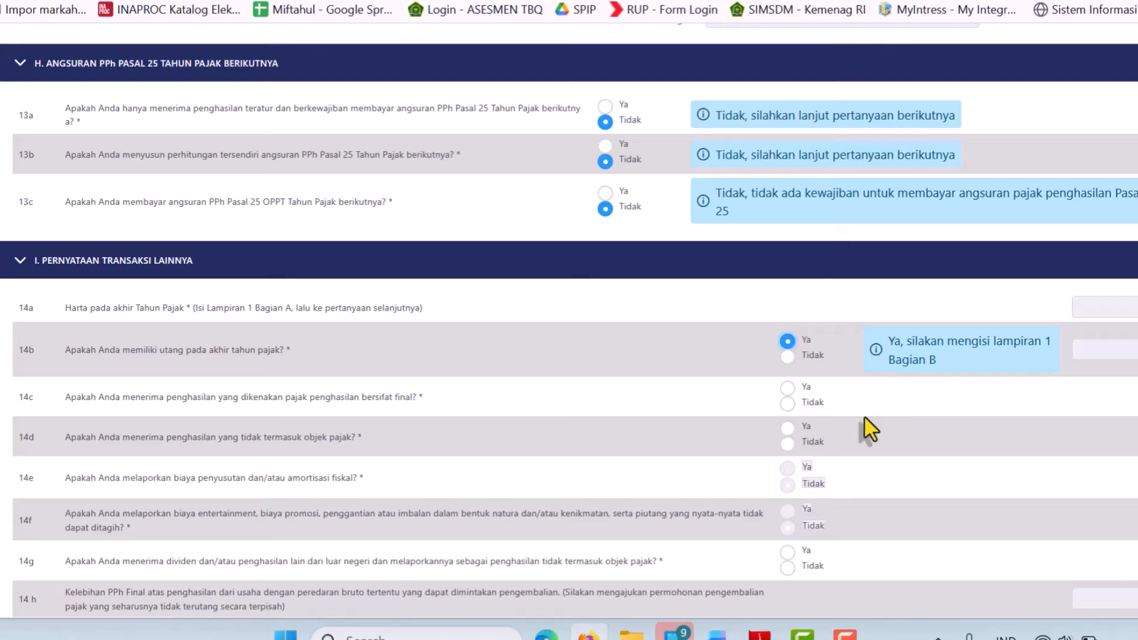
pyautogui.click(788, 404)
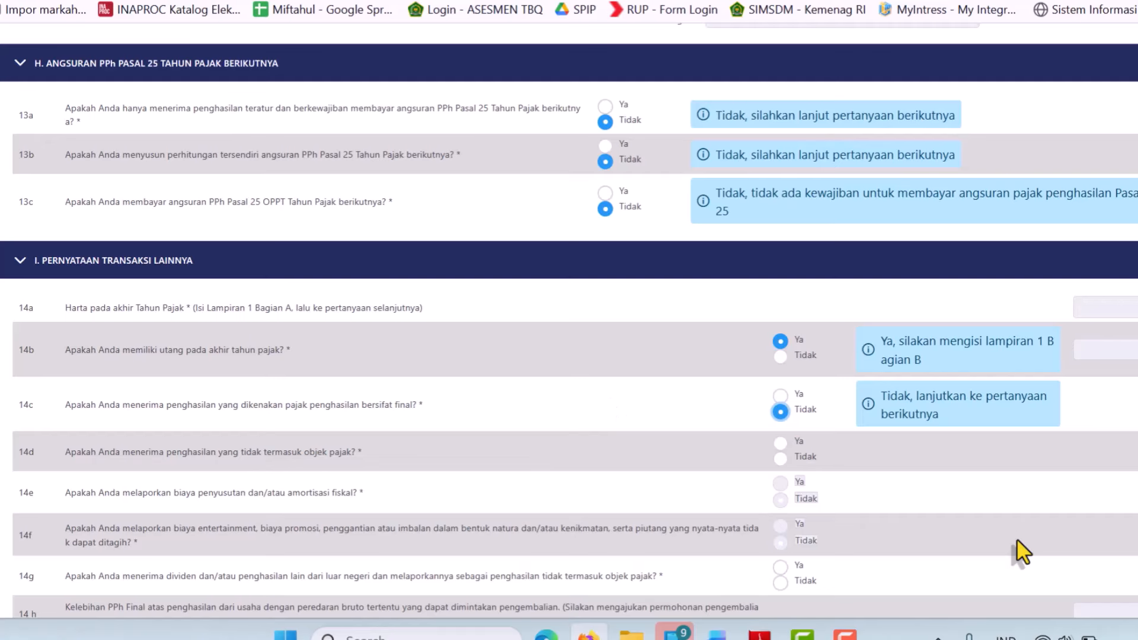
pyautogui.click(778, 460)
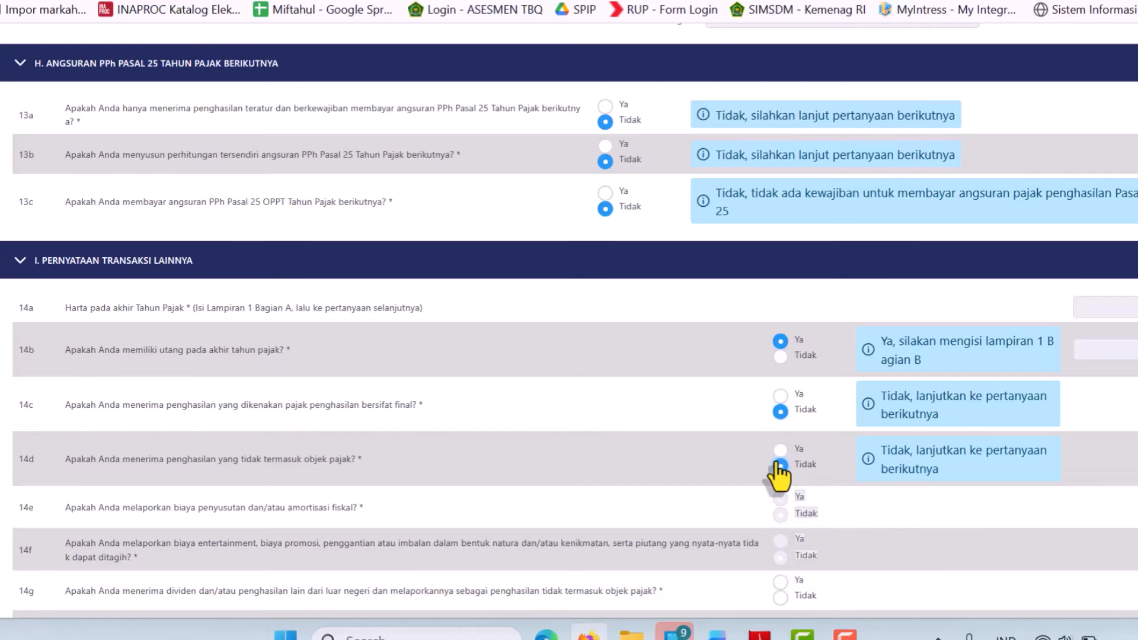
# Step: Review the Lampiran Tambahan section, and open attachment L-1 at its Kas dan Setara Kas table
pyautogui.scroll(-7, 419, 330)
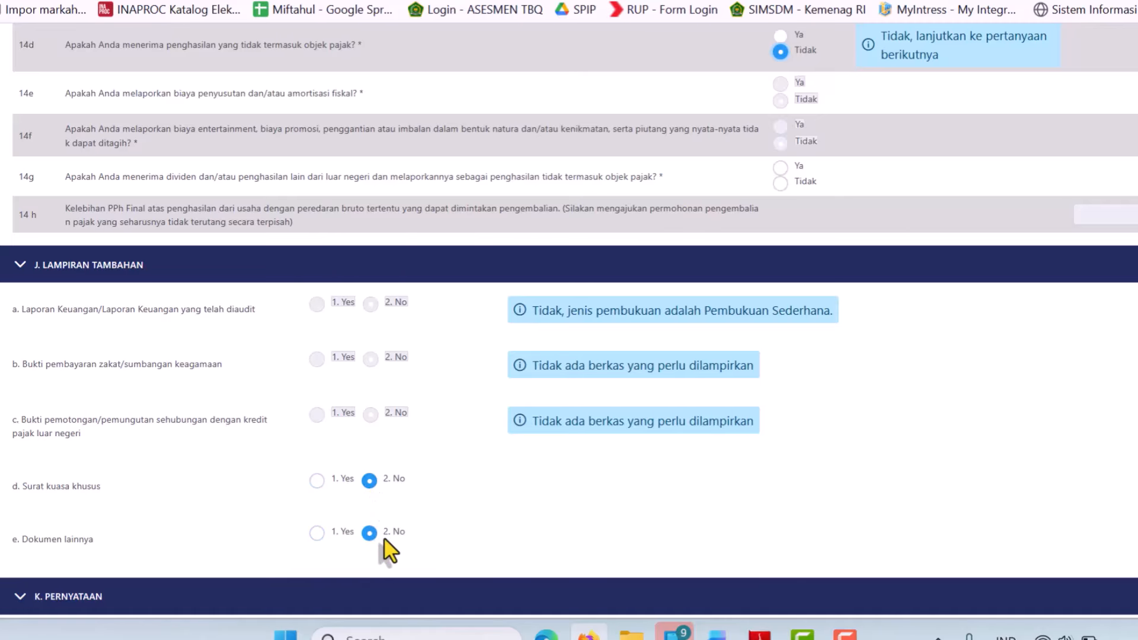
pyautogui.scroll(-1, 388, 549)
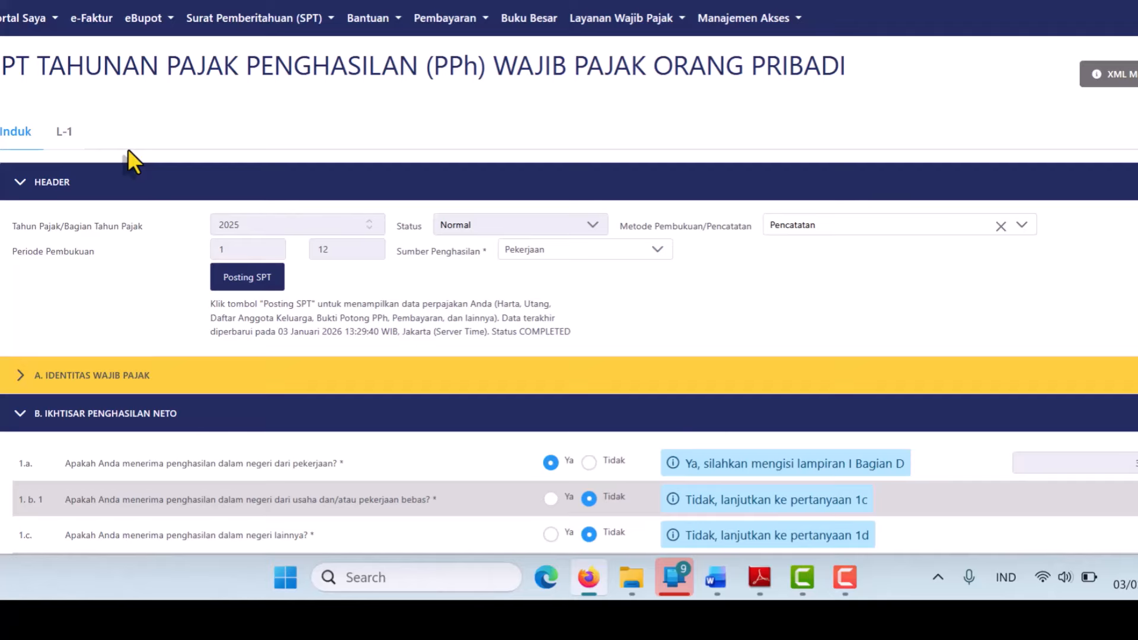
pyautogui.click(65, 133)
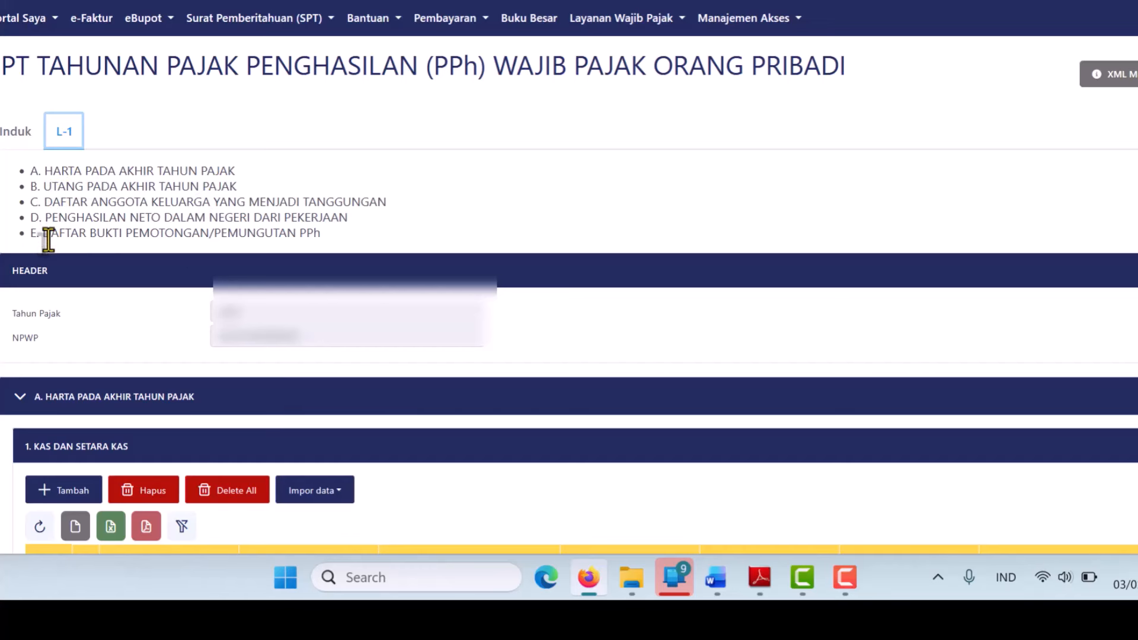
pyautogui.scroll(-6, 596, 89)
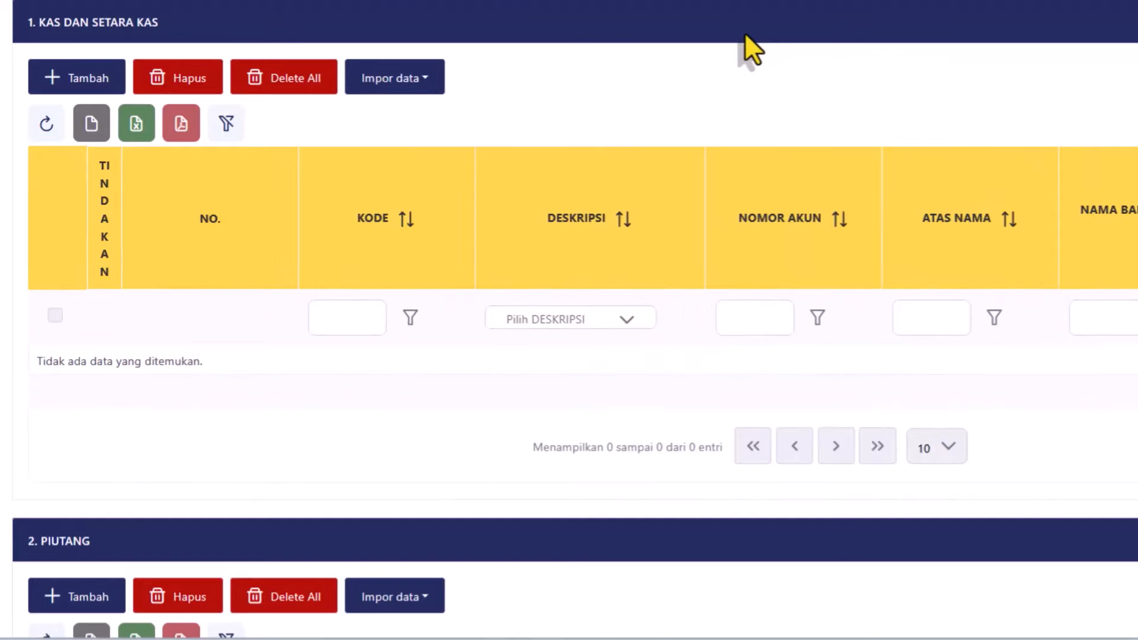
# Step: Start a Kas dan Setara Kas entry for Uang Tunai/Bank Note/Koin with the account number, account holder's name and institution bri
pyautogui.click(77, 83)
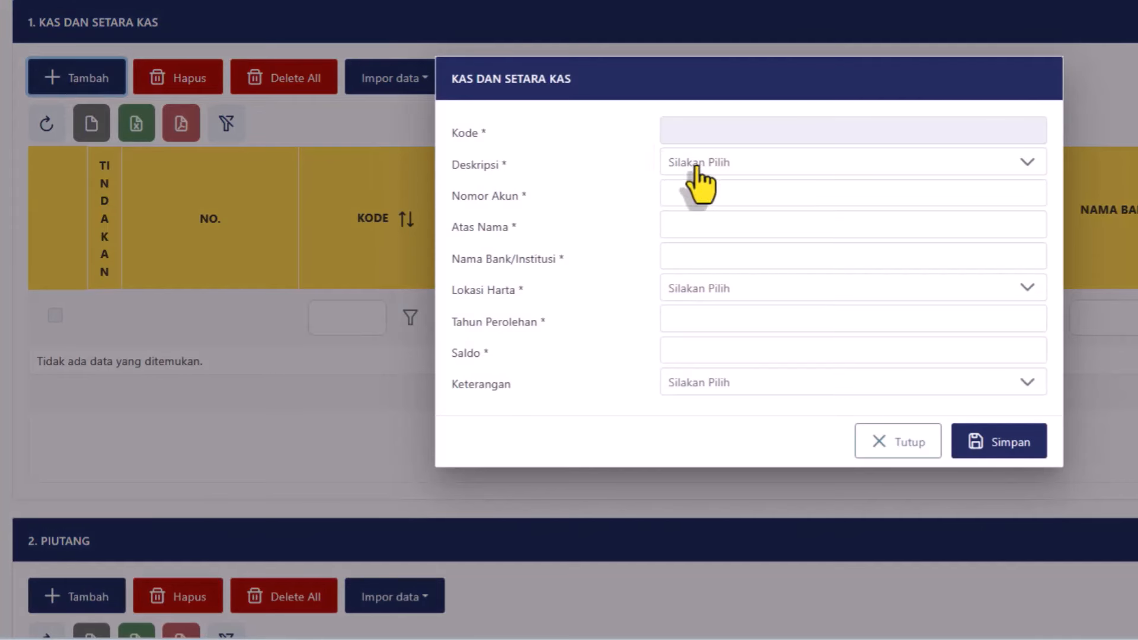
pyautogui.click(741, 172)
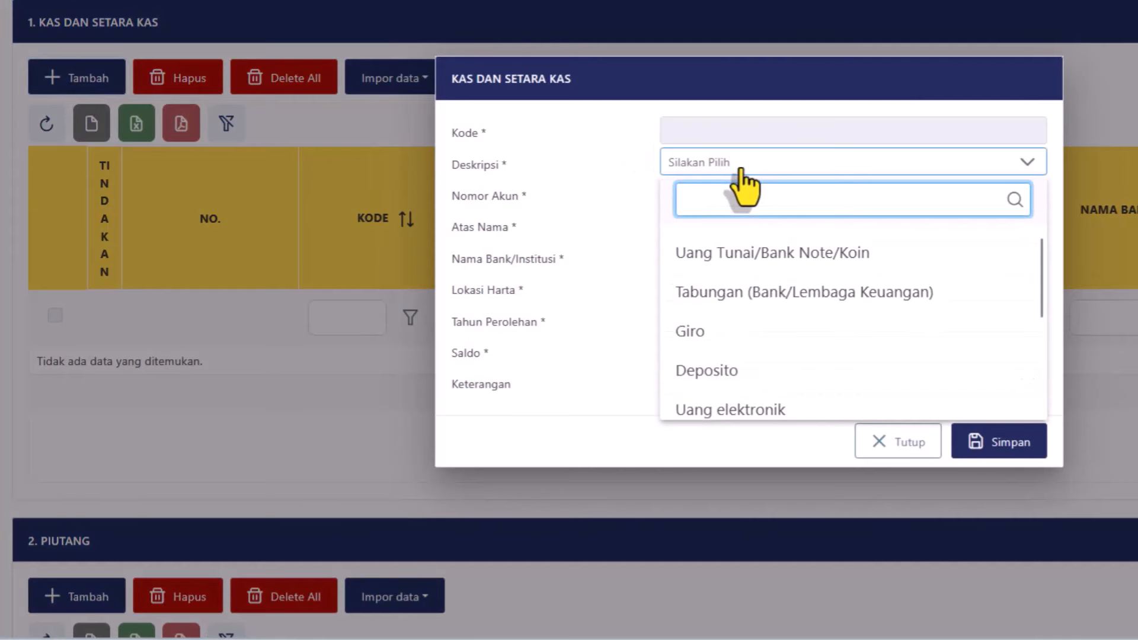
pyautogui.click(759, 254)
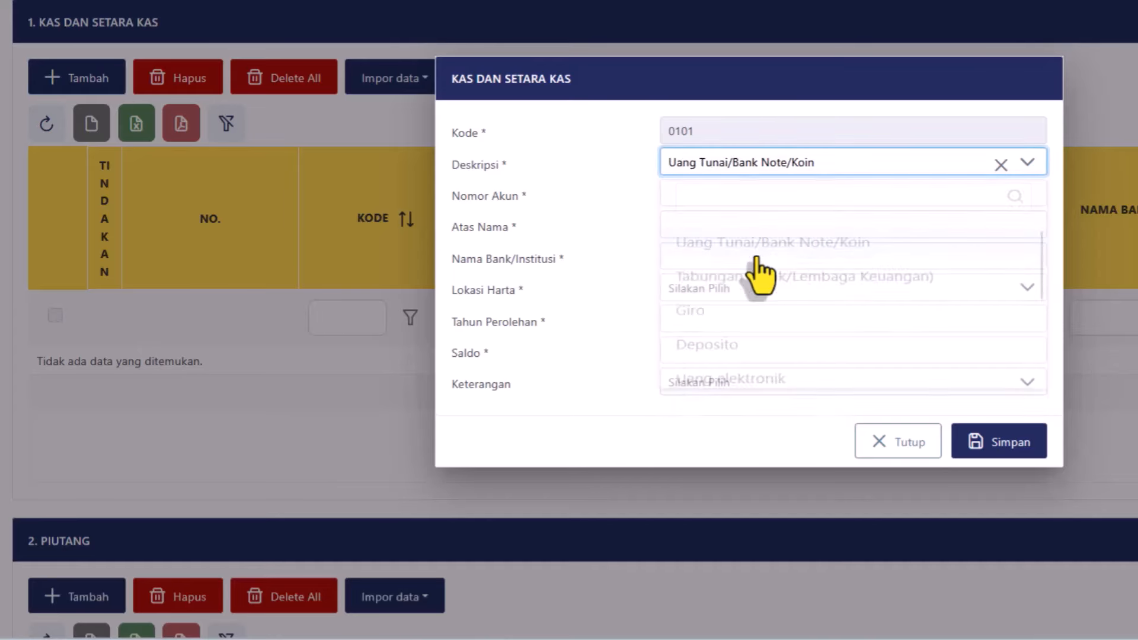
pyautogui.click(703, 204)
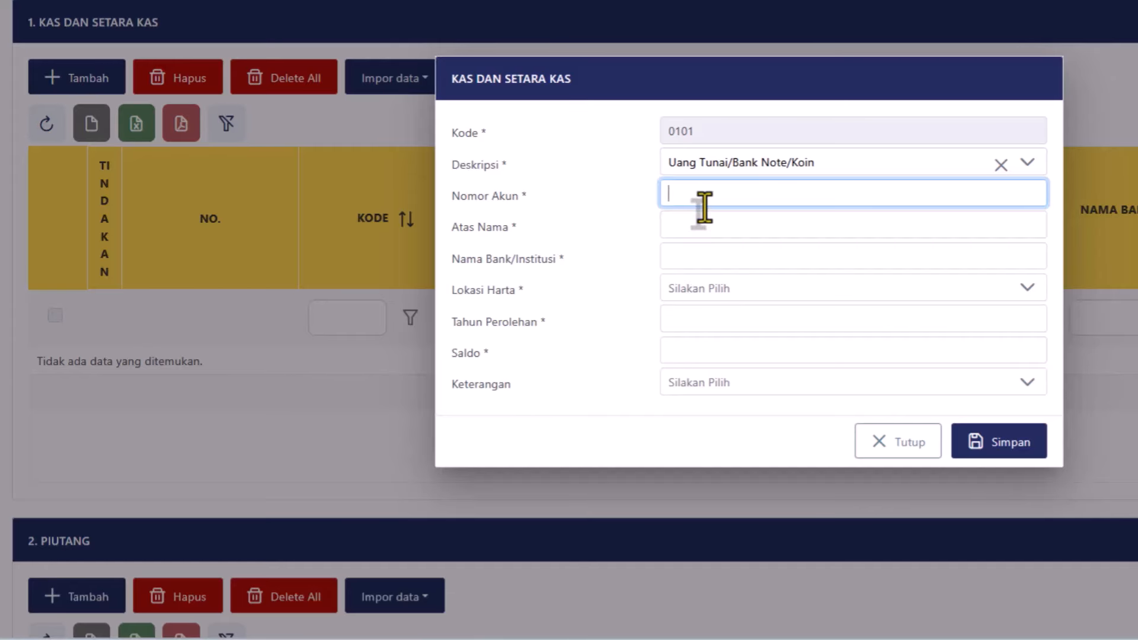
pyautogui.write('123')
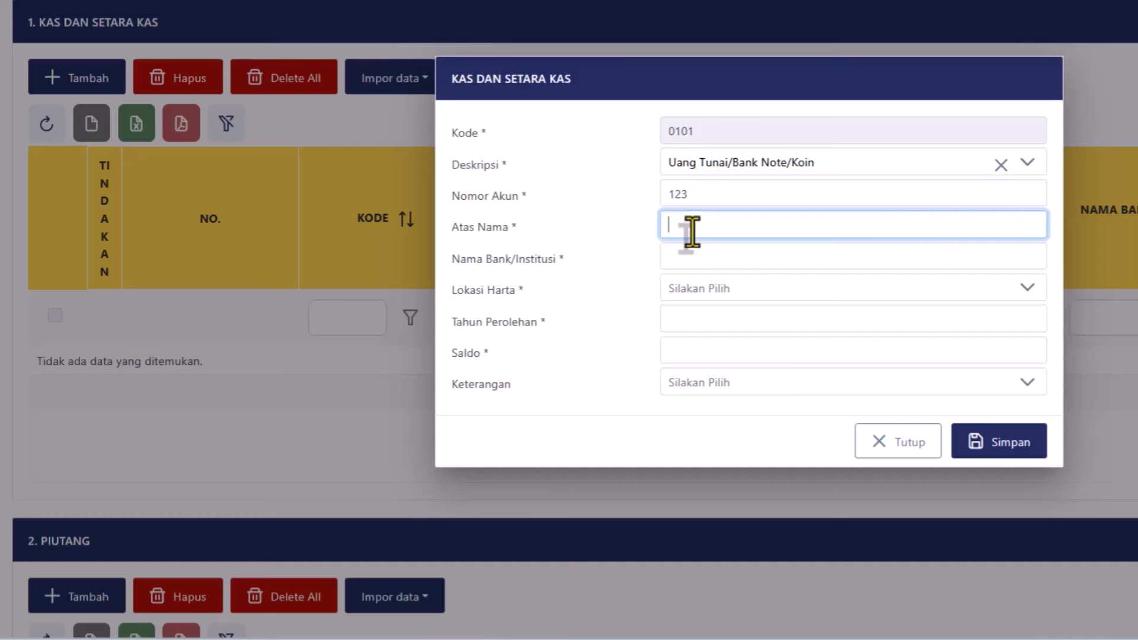
pyautogui.write('rusoi')
pyautogui.click(694, 259)
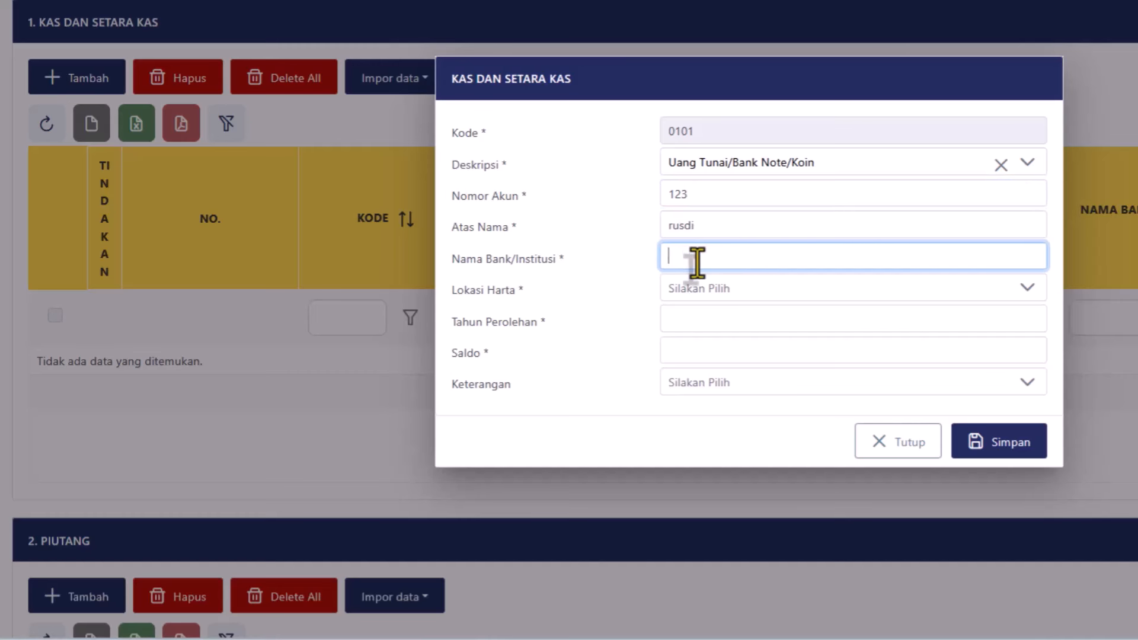
pyautogui.write('bri')
# Step: Set the asset location to Indonesia, acquisition year to 2025 and balance to 5.000.000, and save the Kas dan Setara Kas entry
pyautogui.click(756, 288)
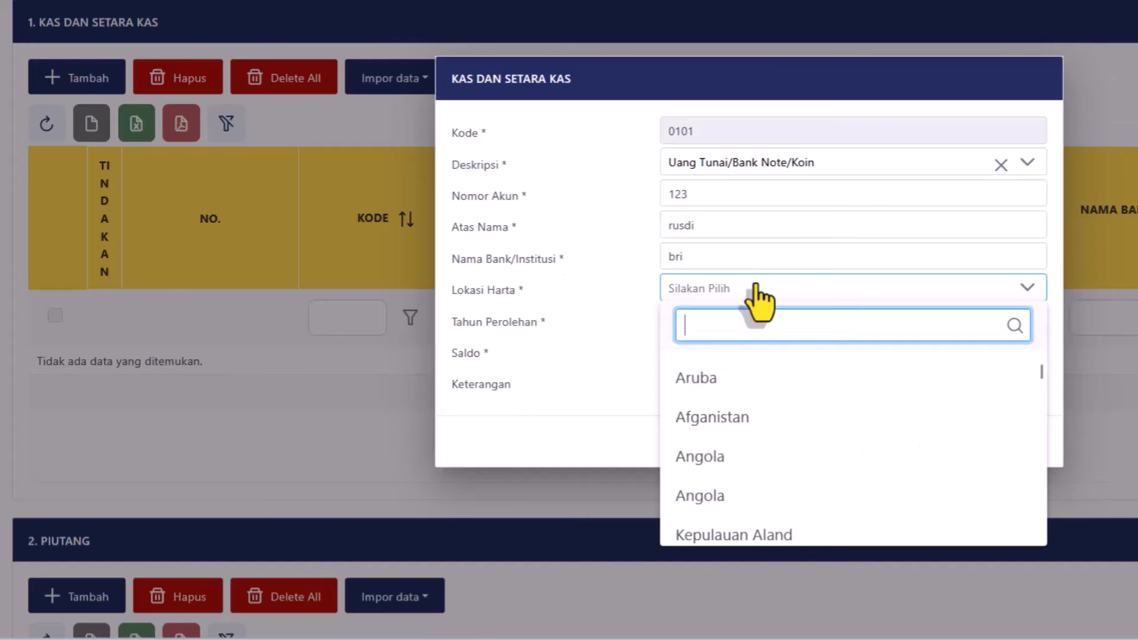
pyautogui.write('ind')
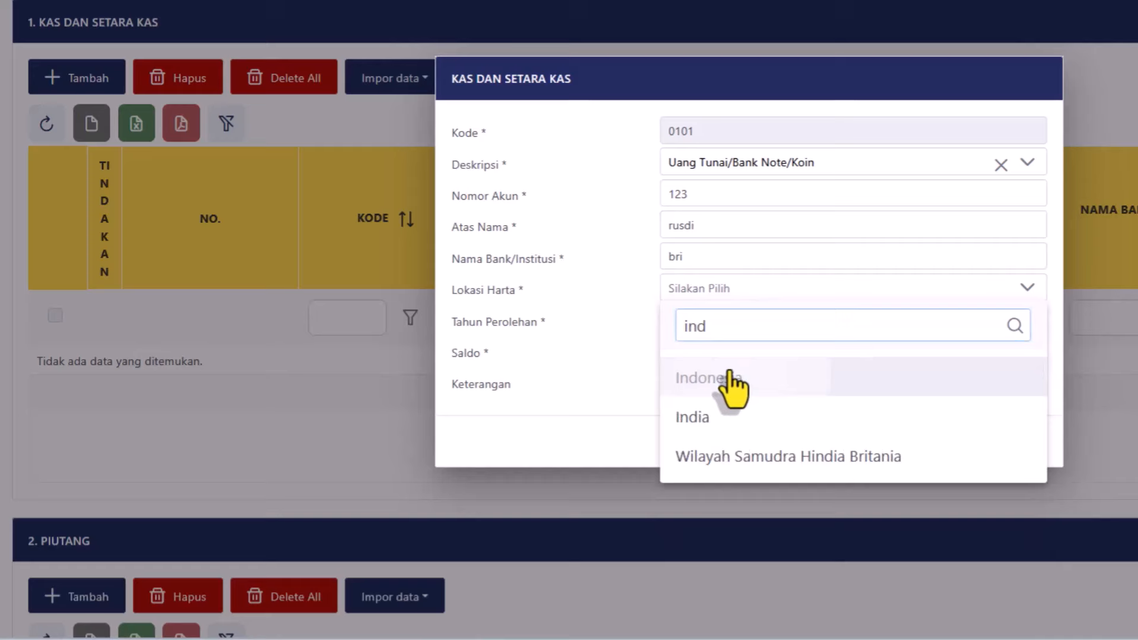
pyautogui.click(734, 383)
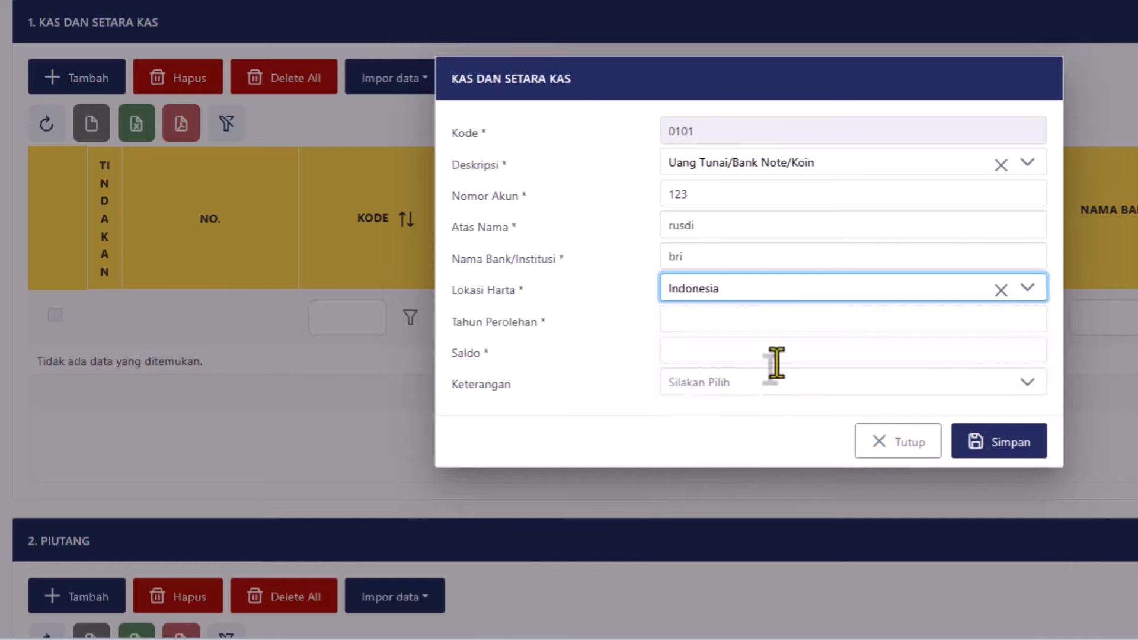
pyautogui.click(718, 323)
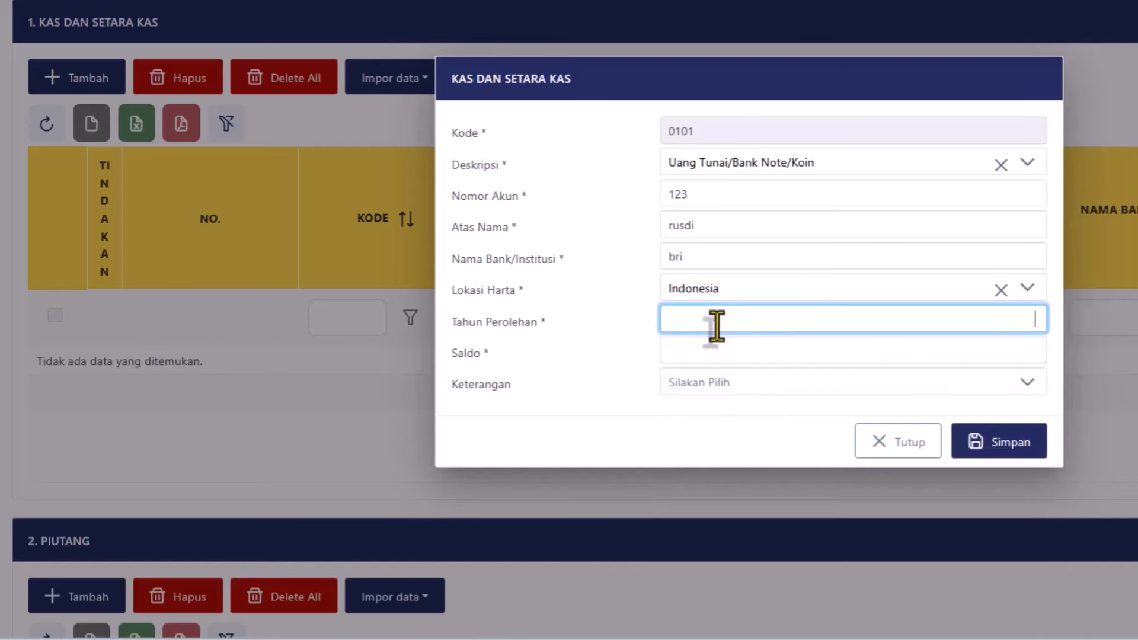
pyautogui.write('2025')
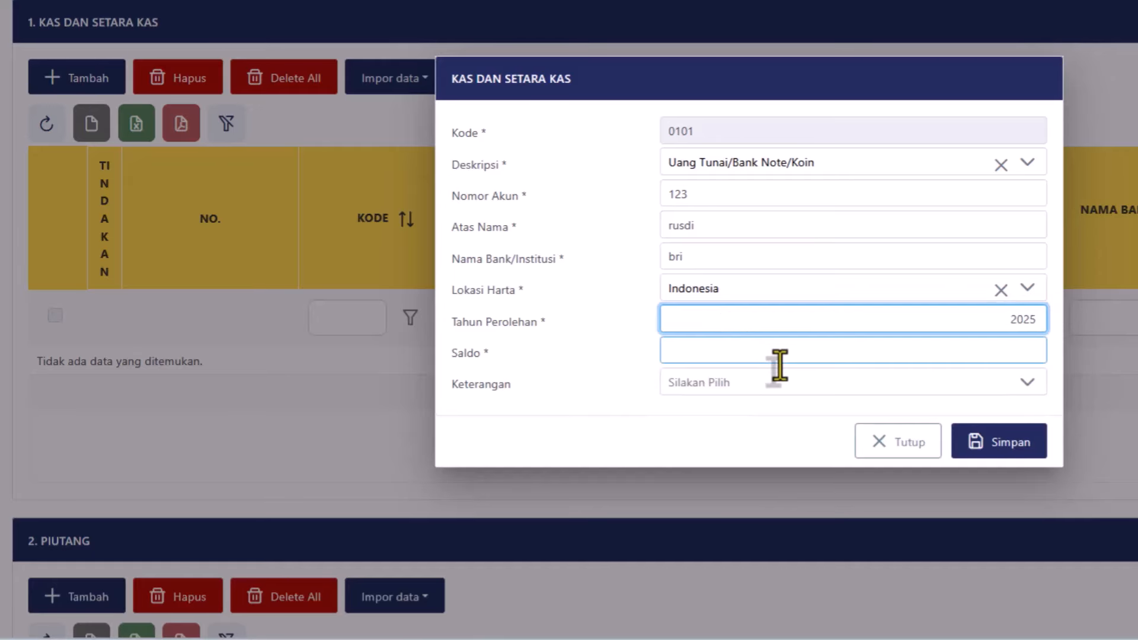
pyautogui.click(773, 361)
pyautogui.write('5000000')
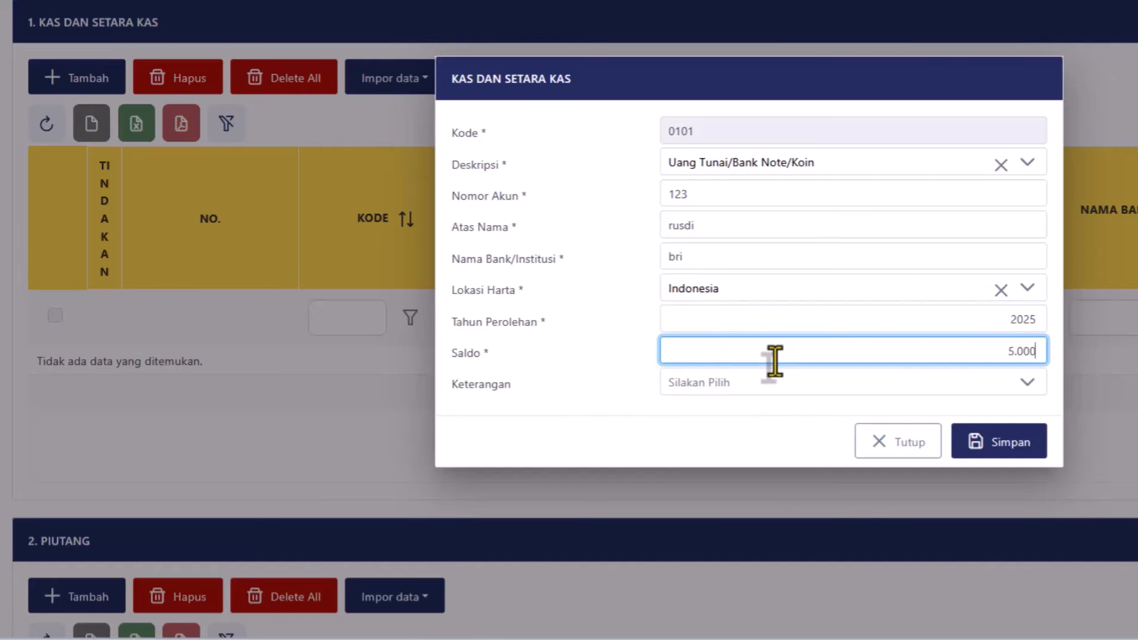
pyautogui.click(526, 401)
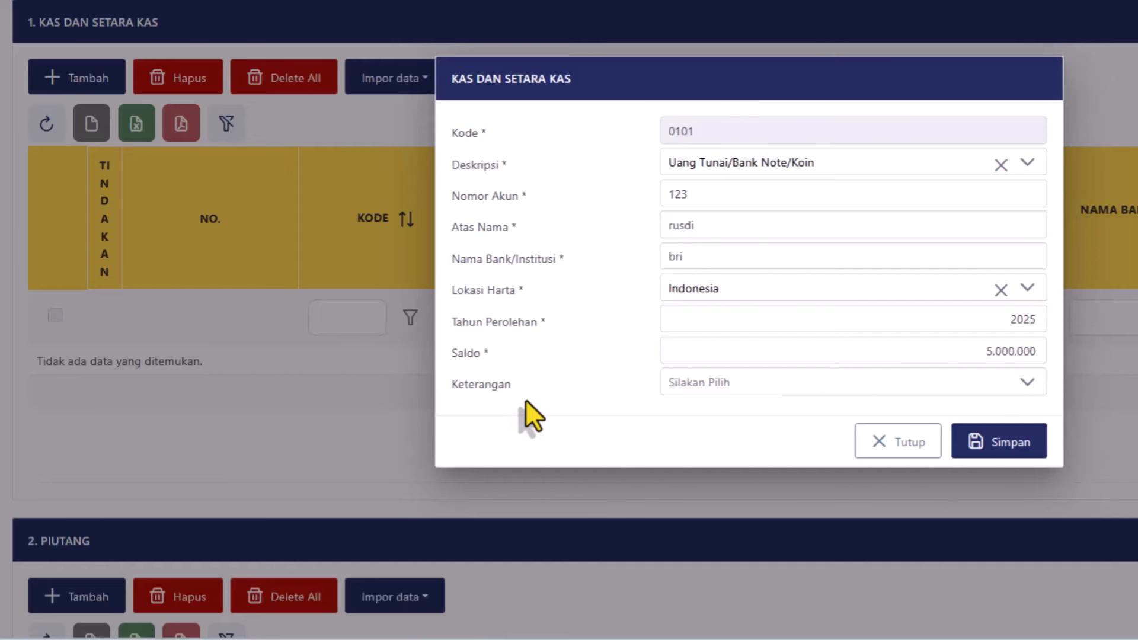
pyautogui.click(1017, 458)
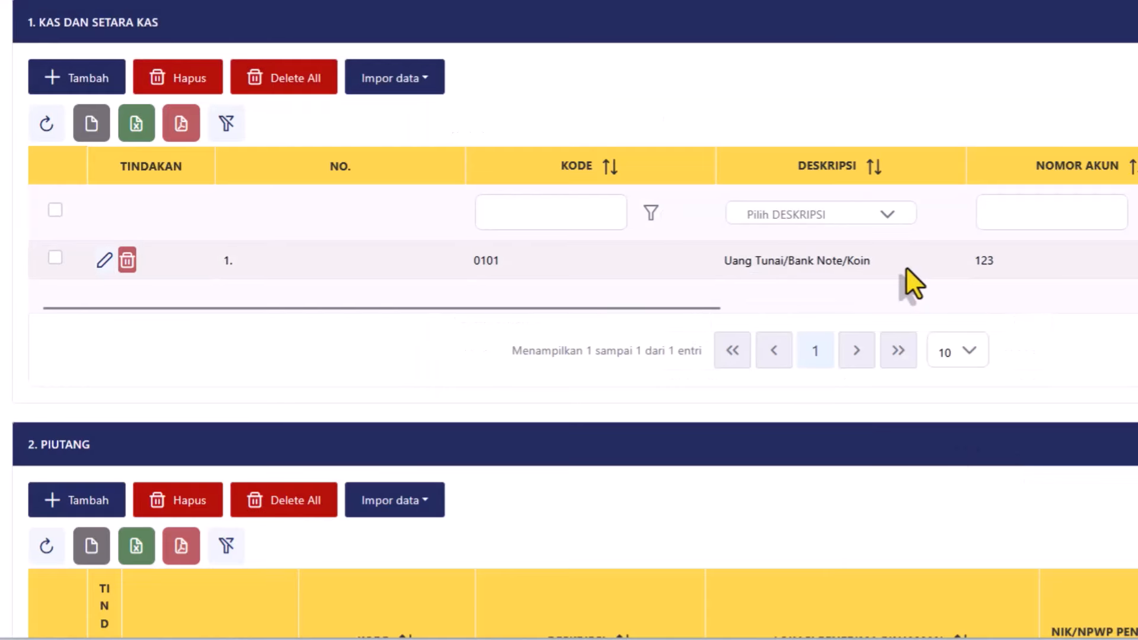
# Step: Review the Piutang and Investasi/Sekuritas tables, and inspect the Harta Bergerak entry form and its Tipe options without saving an entry
pyautogui.scroll(-8, 906, 267)
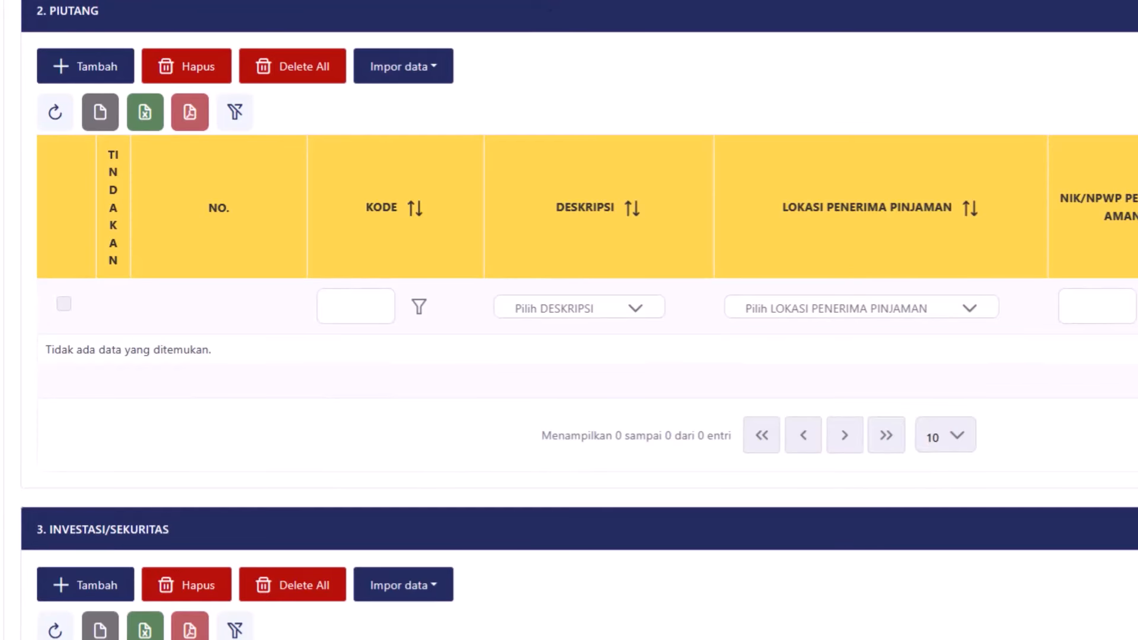
pyautogui.scroll(-4, 569, 320)
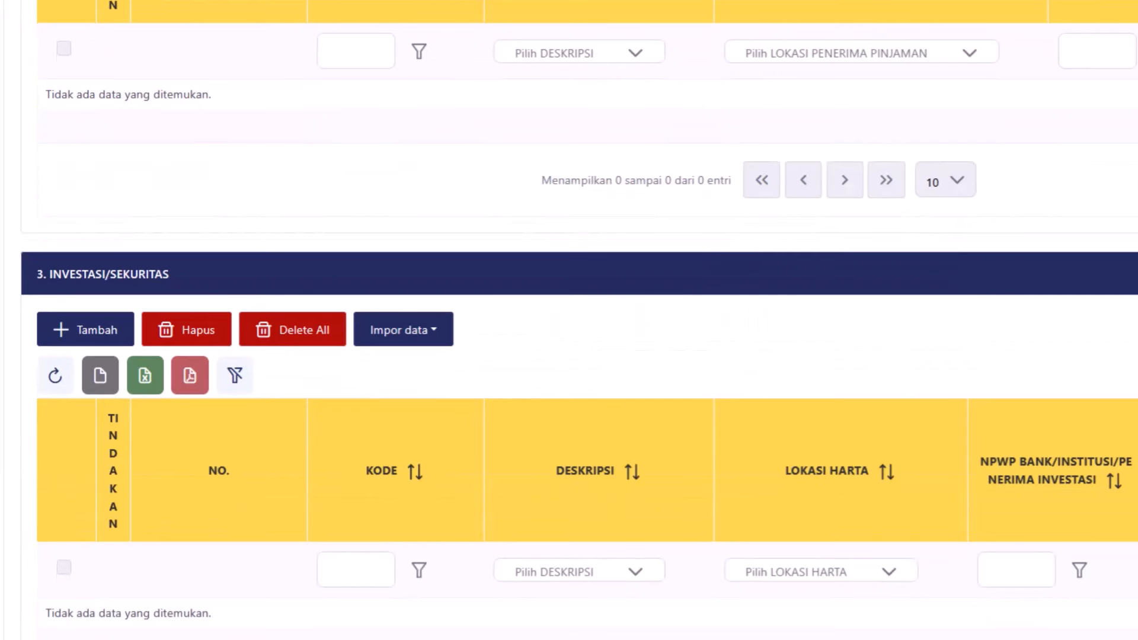
pyautogui.scroll(-3, 569, 320)
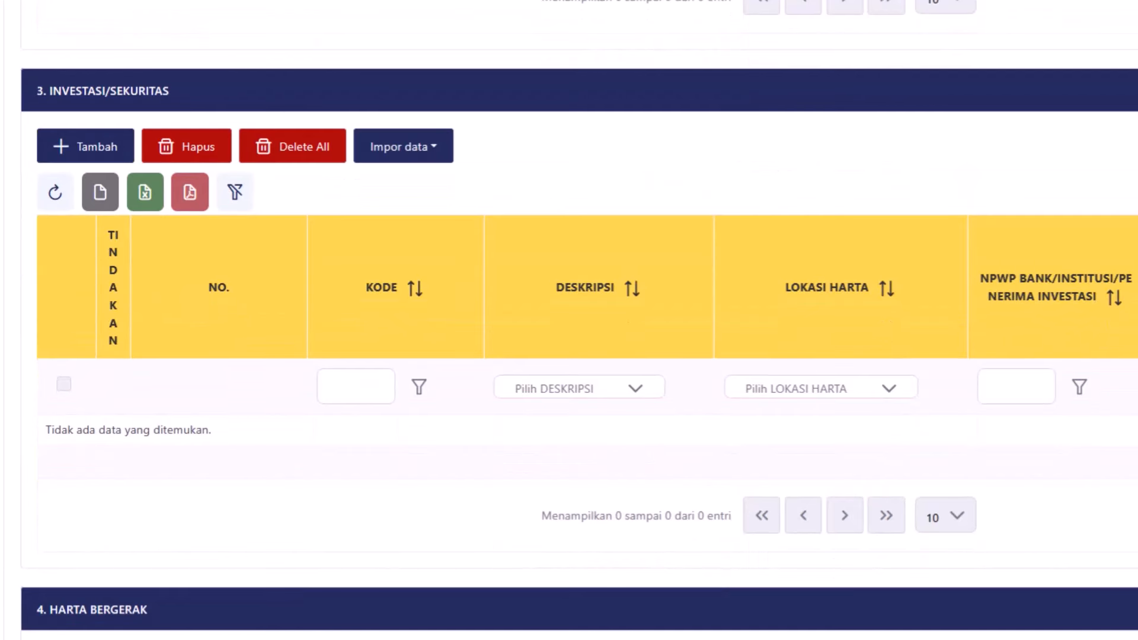
pyautogui.scroll(-7, 569, 320)
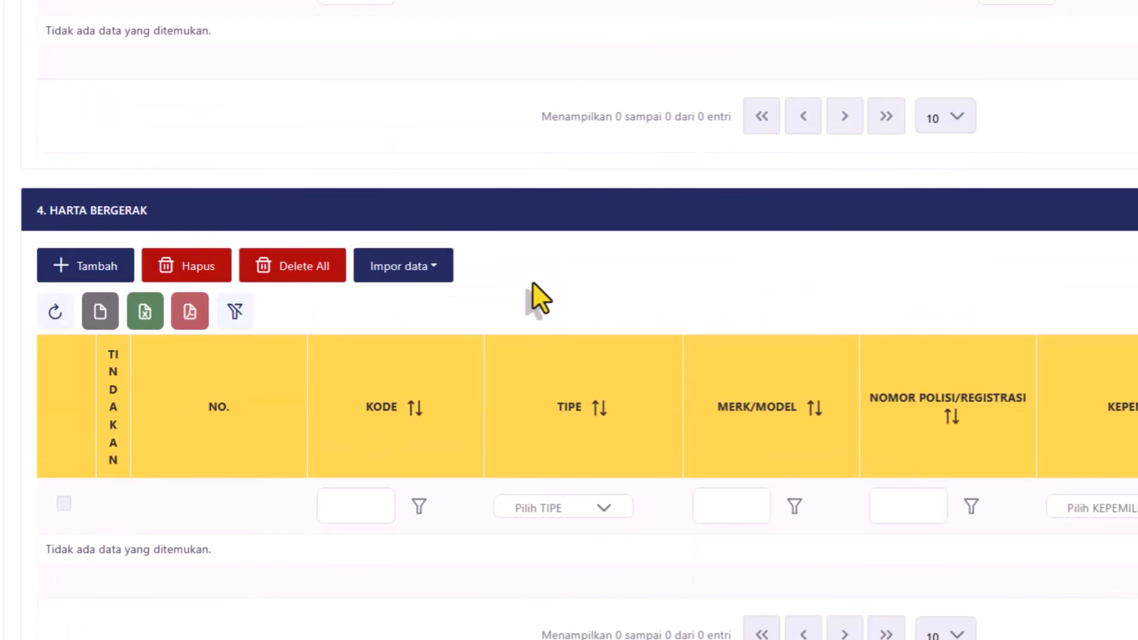
pyautogui.click(88, 269)
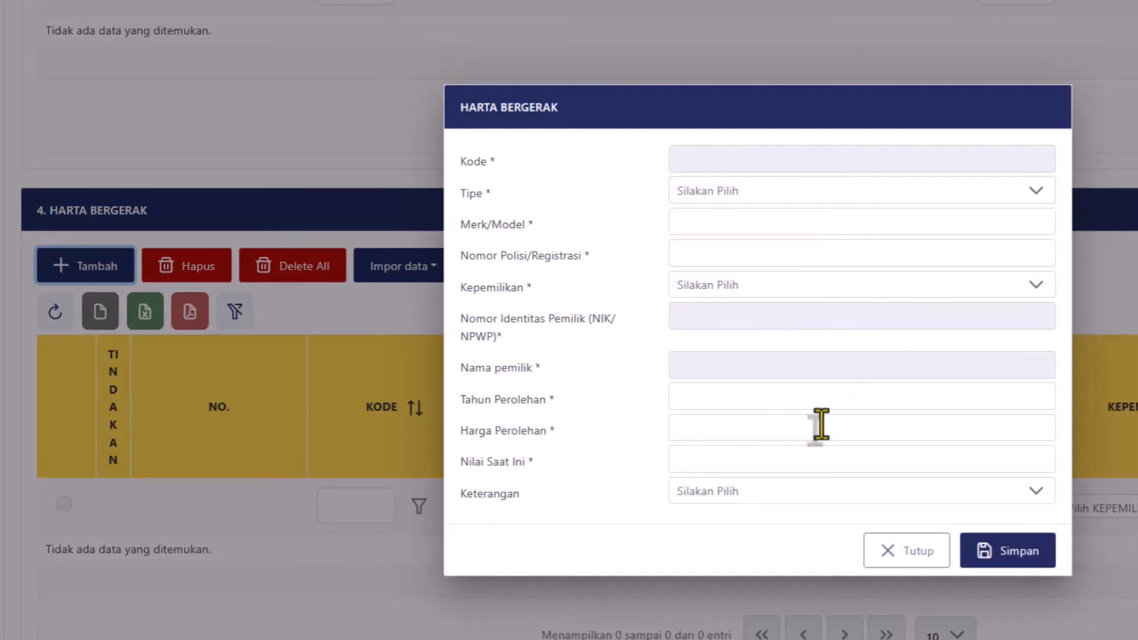
pyautogui.click(844, 403)
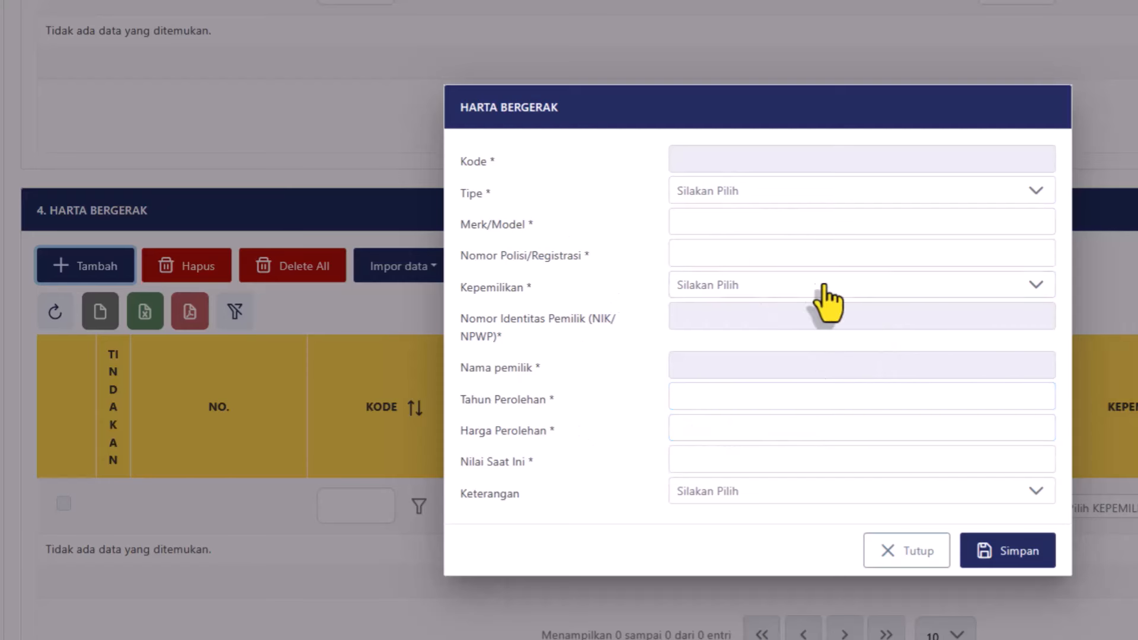
pyautogui.click(736, 201)
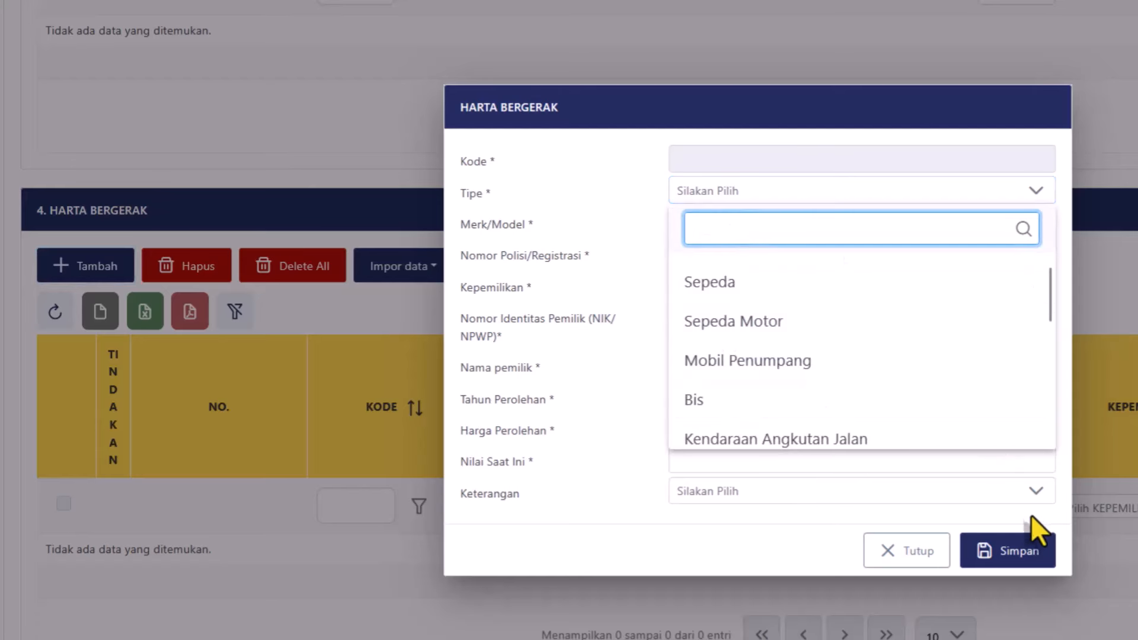
pyautogui.click(906, 552)
# Step: Start a year-end debt entry in section B of type Utang Bank / Lembaga Keuangan Bukan Bank with the creditor's NIK/NPWP and creditor name bri
pyautogui.scroll(-7, 906, 554)
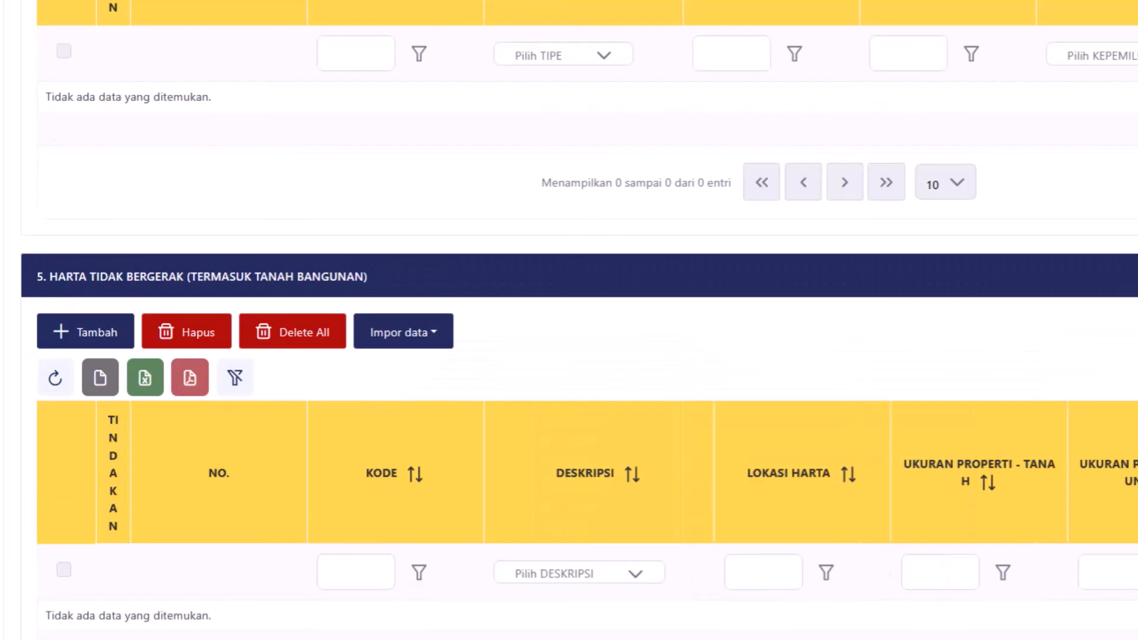
pyautogui.scroll(-3, 569, 320)
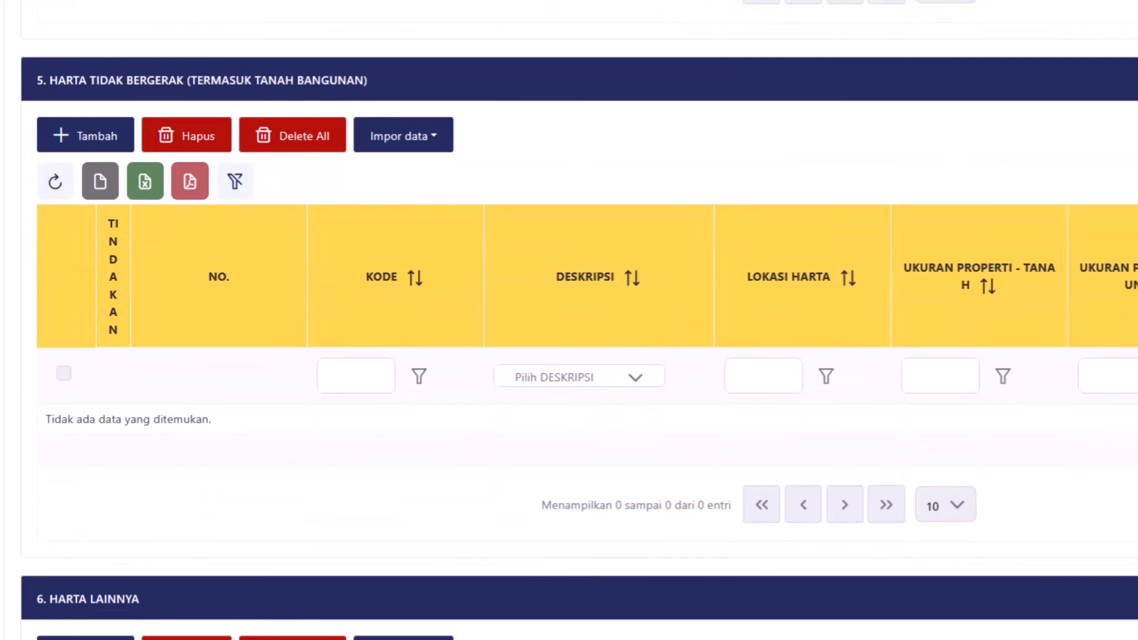
pyautogui.scroll(-3, 570, 321)
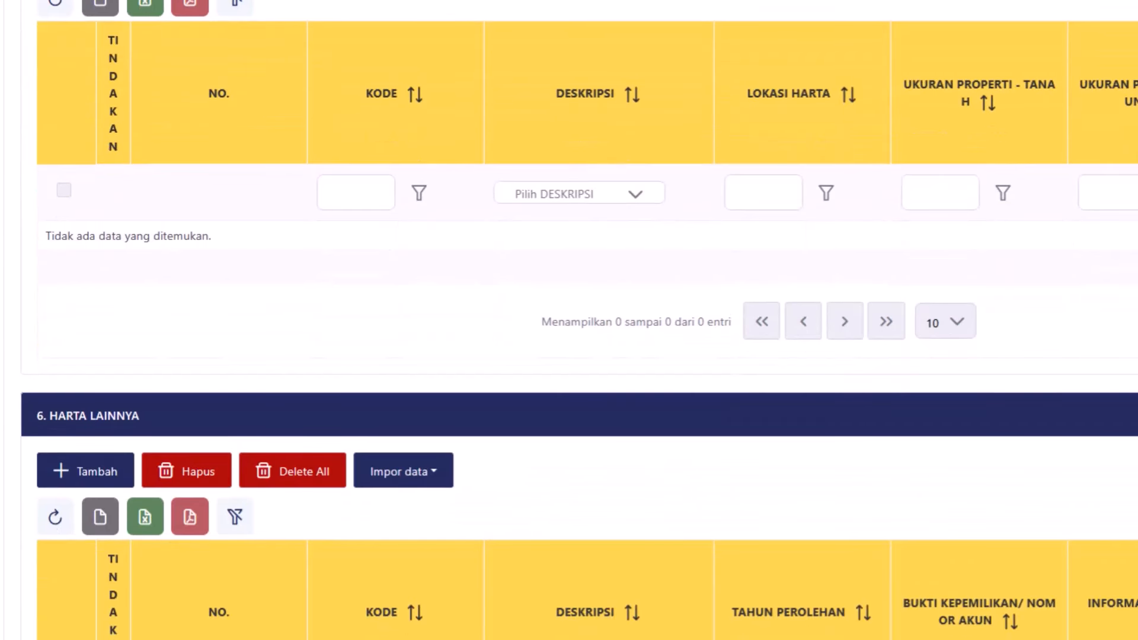
pyautogui.scroll(-7, 569, 321)
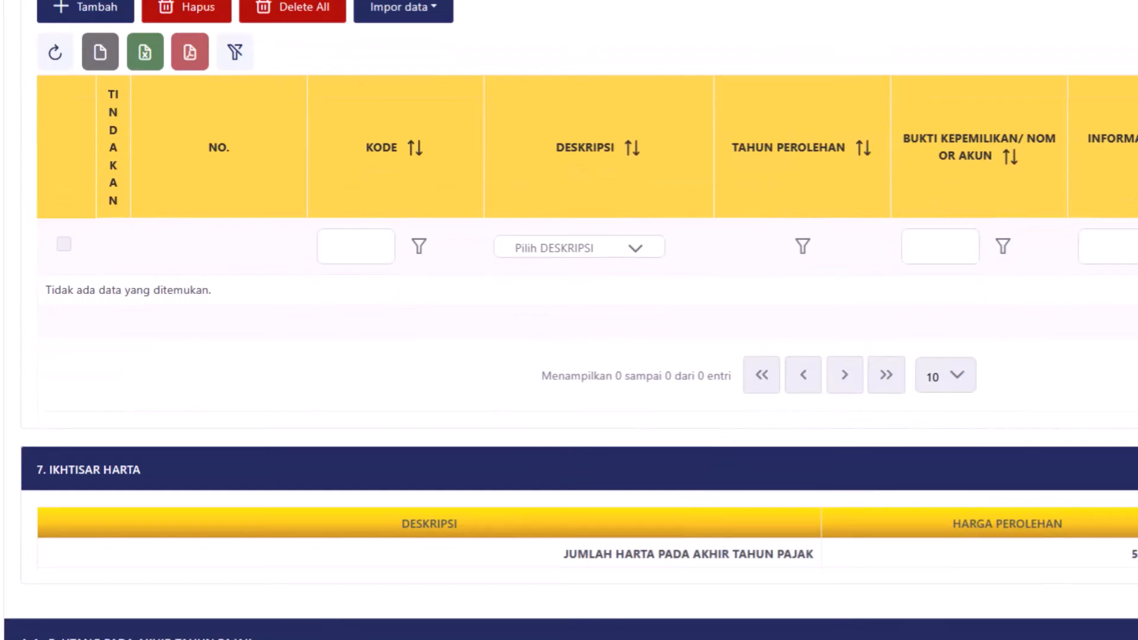
pyautogui.scroll(-3, 235, 529)
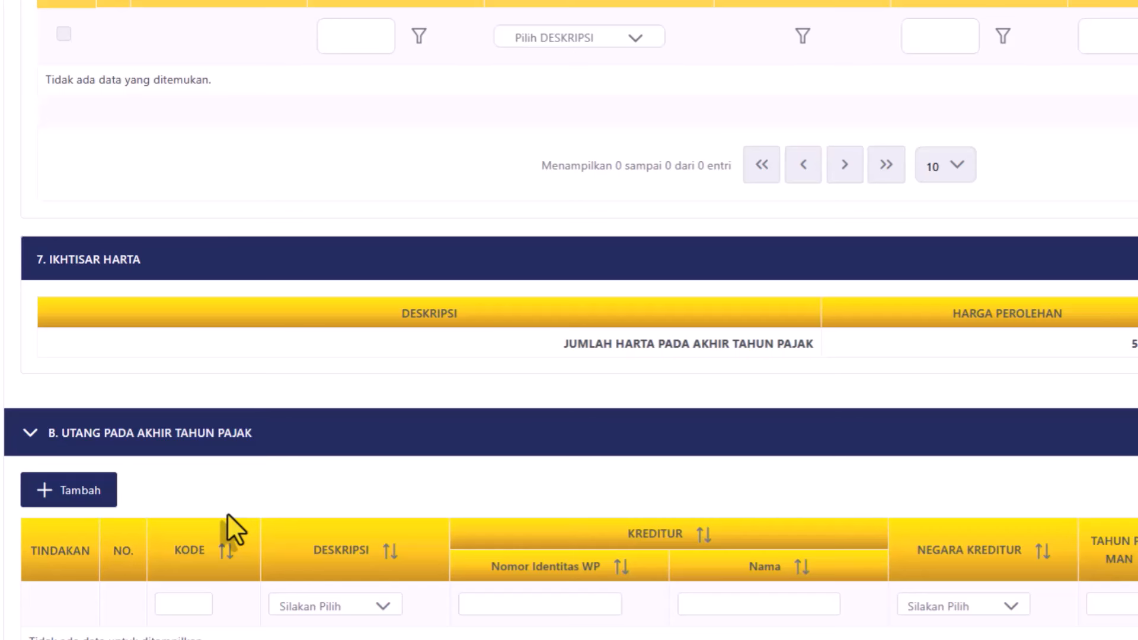
pyautogui.click(80, 497)
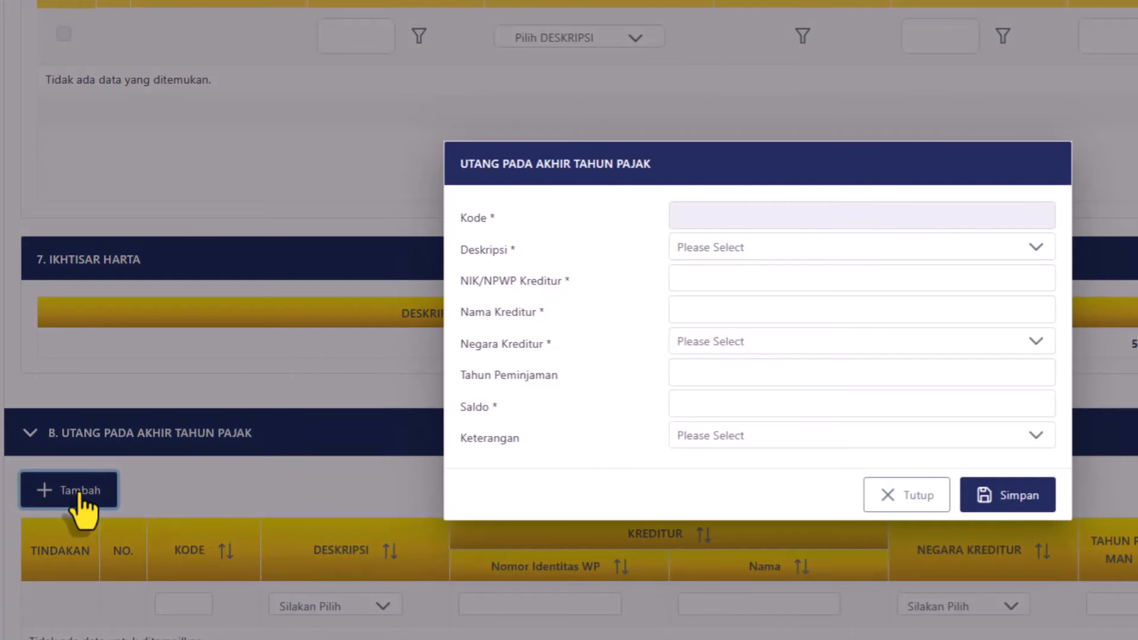
pyautogui.click(756, 249)
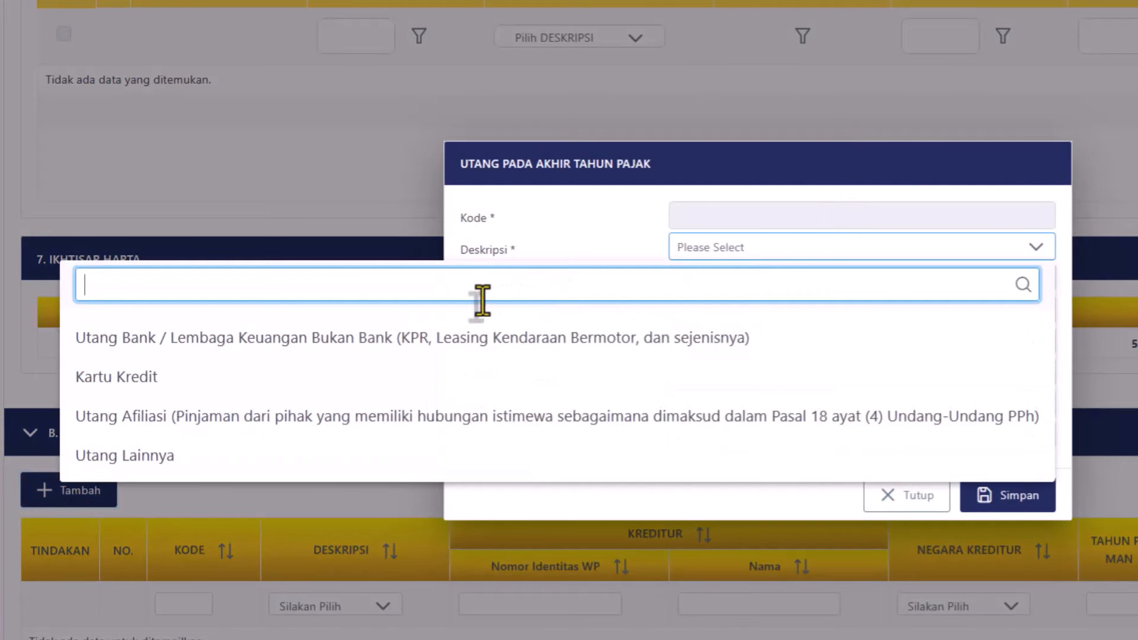
pyautogui.click(224, 349)
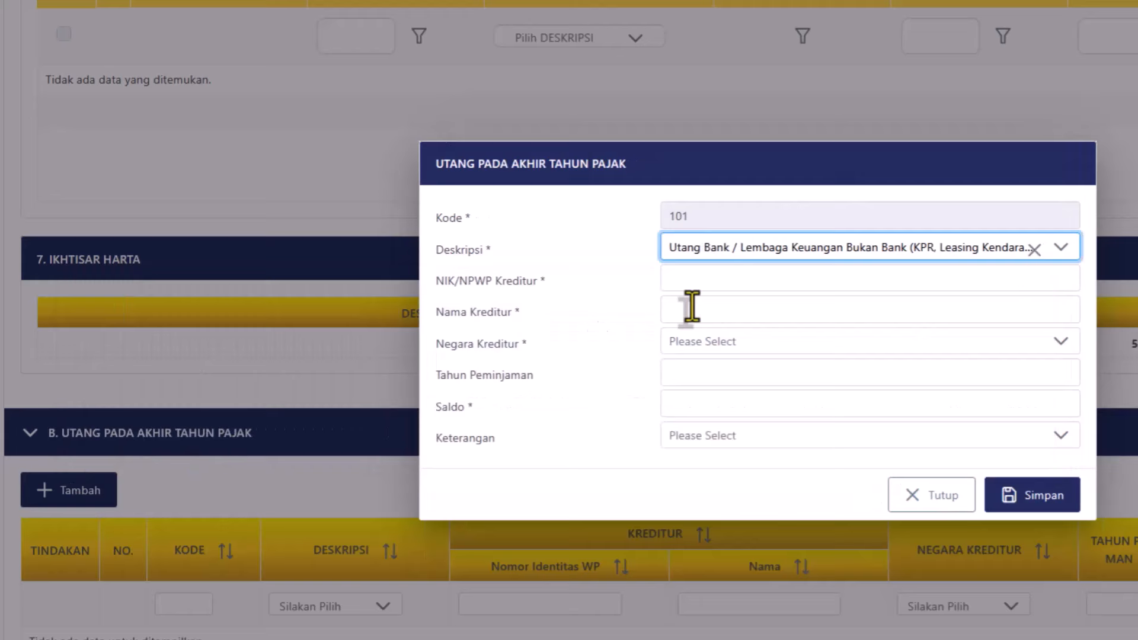
pyautogui.click(725, 288)
pyautogui.write('111111111111')
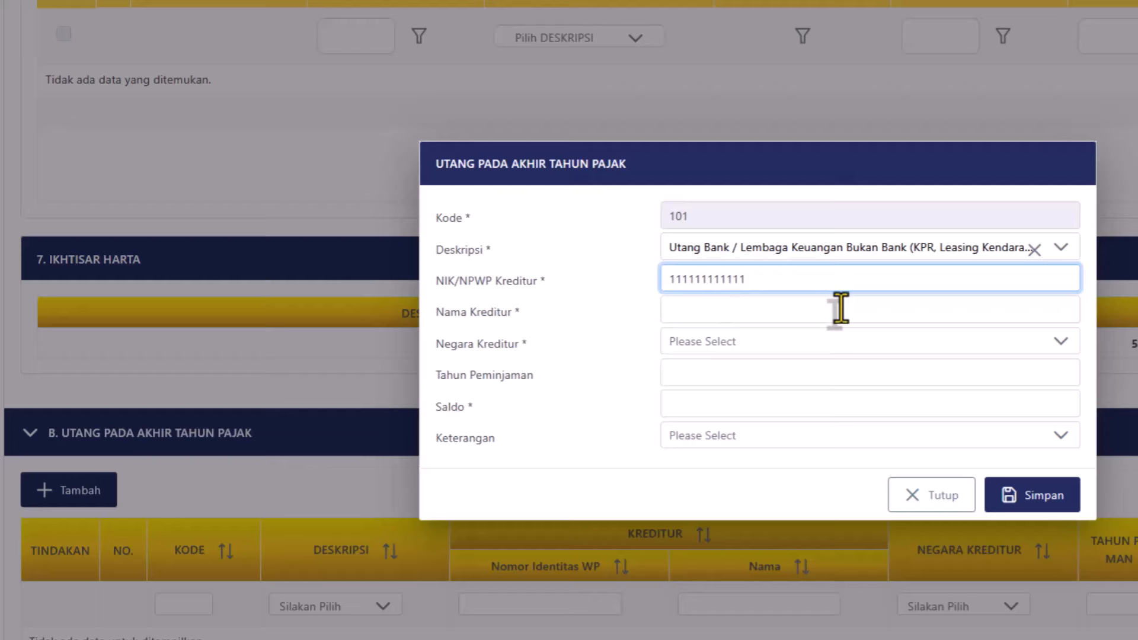
pyautogui.click(791, 314)
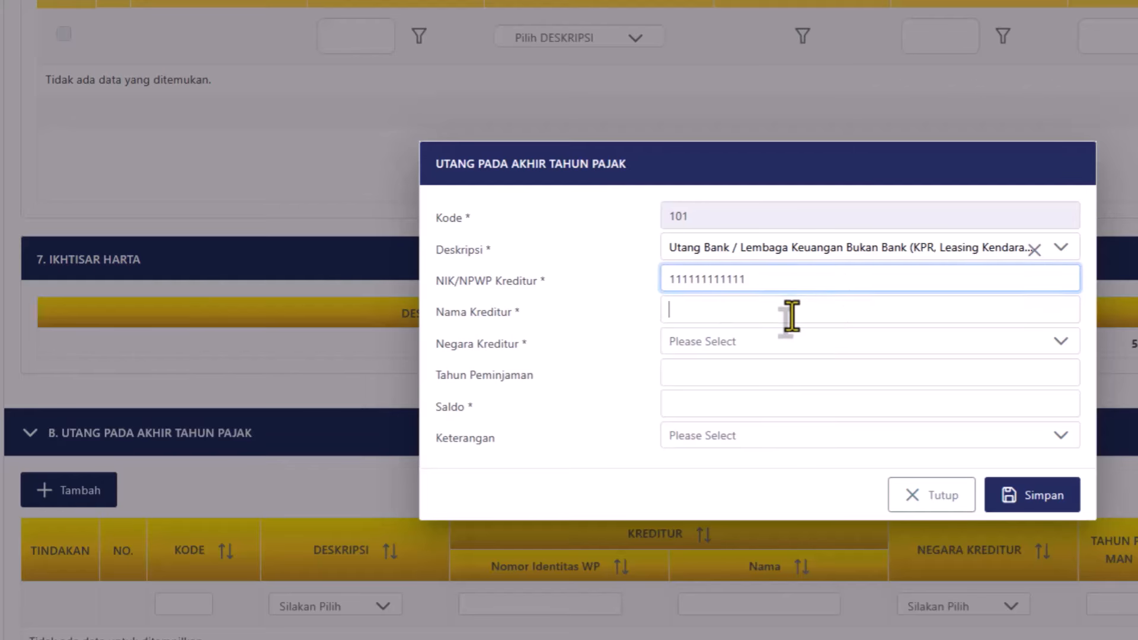
pyautogui.write('vri')
# Step: Set the debt's creditor country to Indonesia, loan year to 2025 and balance to 15.000.000, and save the debt entry
pyautogui.click(700, 344)
pyautogui.write('in')
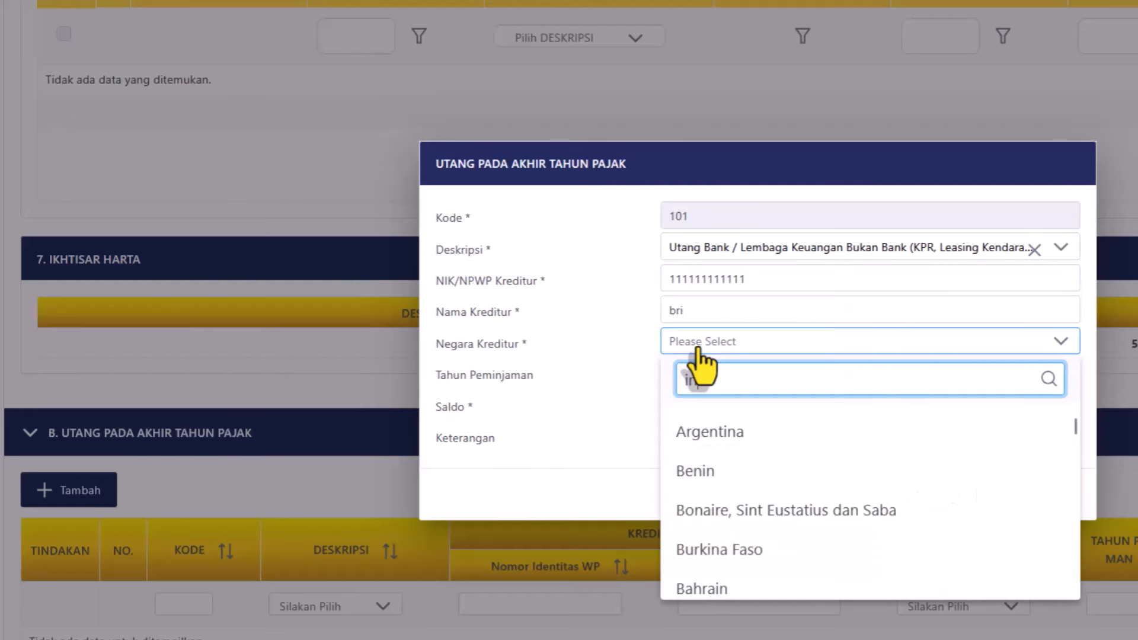
pyautogui.write('do')
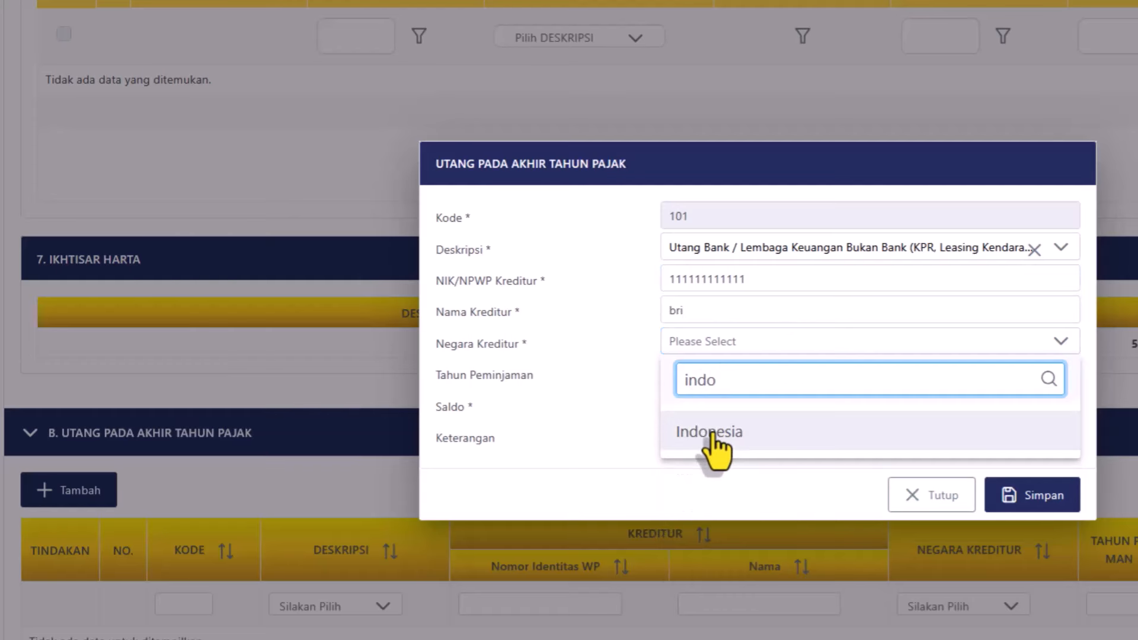
pyautogui.click(711, 436)
pyautogui.click(707, 385)
pyautogui.write('202')
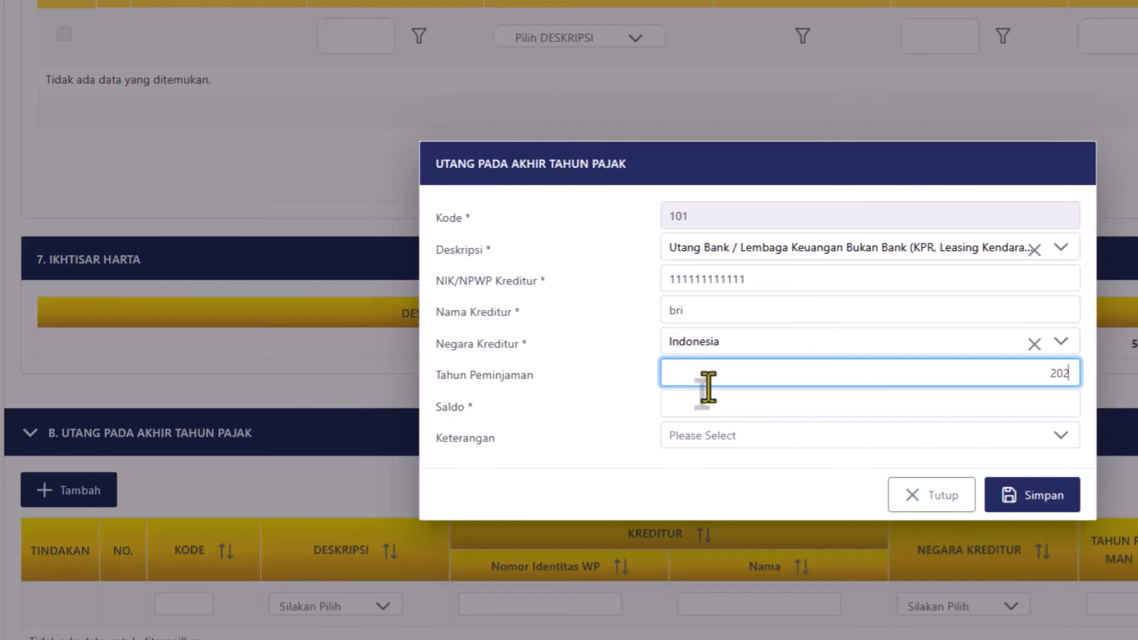
pyautogui.write('5')
pyautogui.click(697, 410)
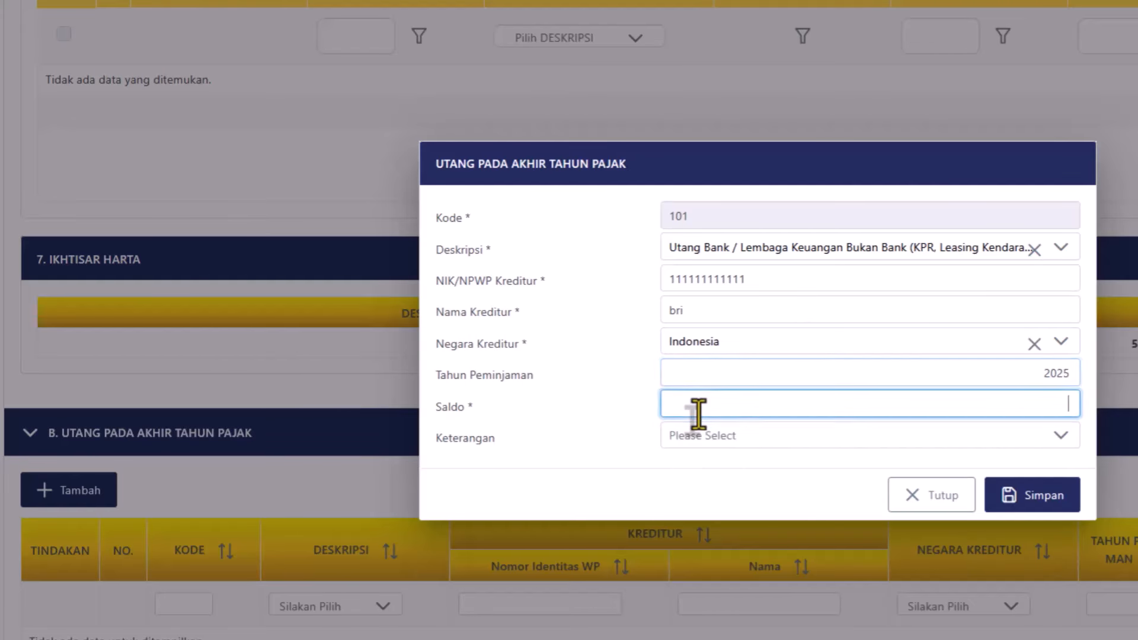
pyautogui.write('15.000.000')
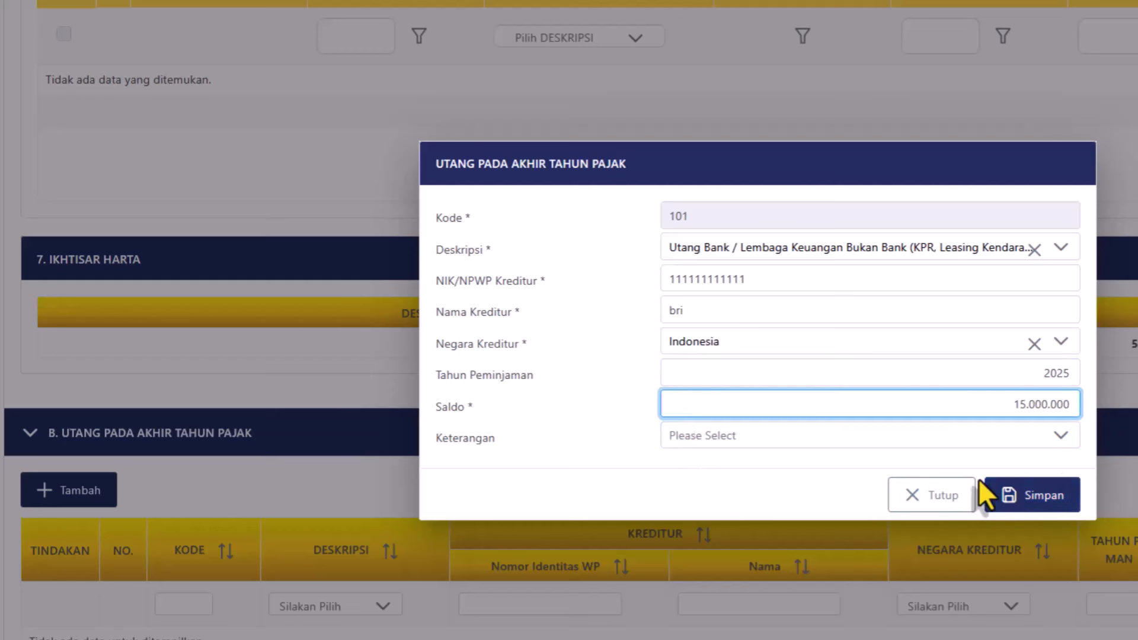
pyautogui.click(1030, 501)
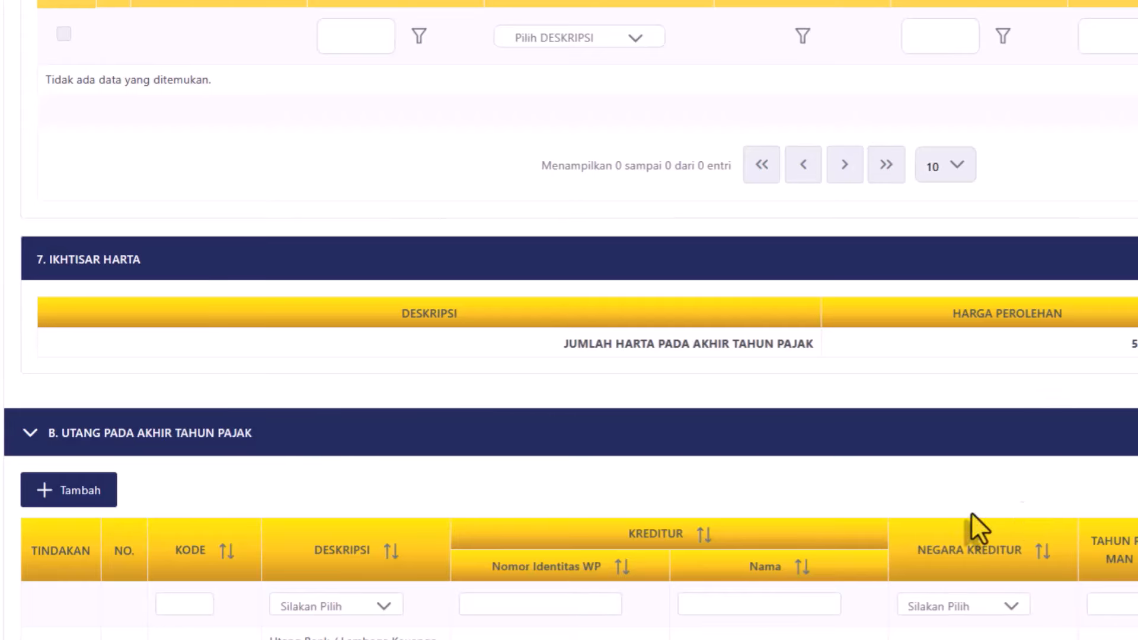
# Step: Review sections B through E of attachment L-1, and save the return as a draft
pyautogui.scroll(-5, 661, 638)
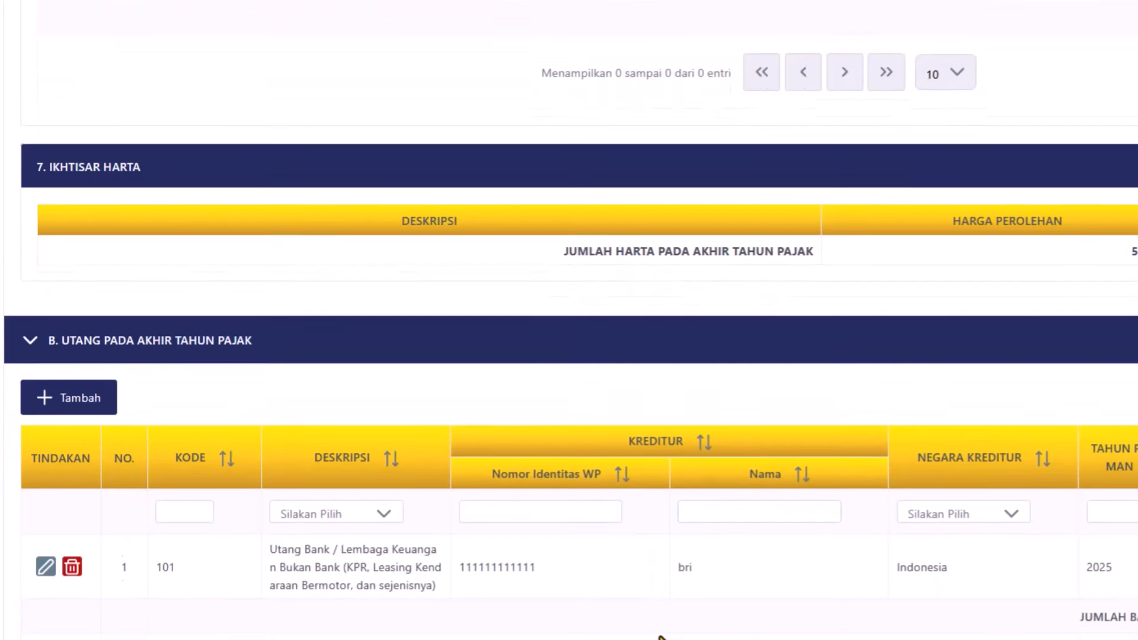
pyautogui.scroll(-3, 661, 637)
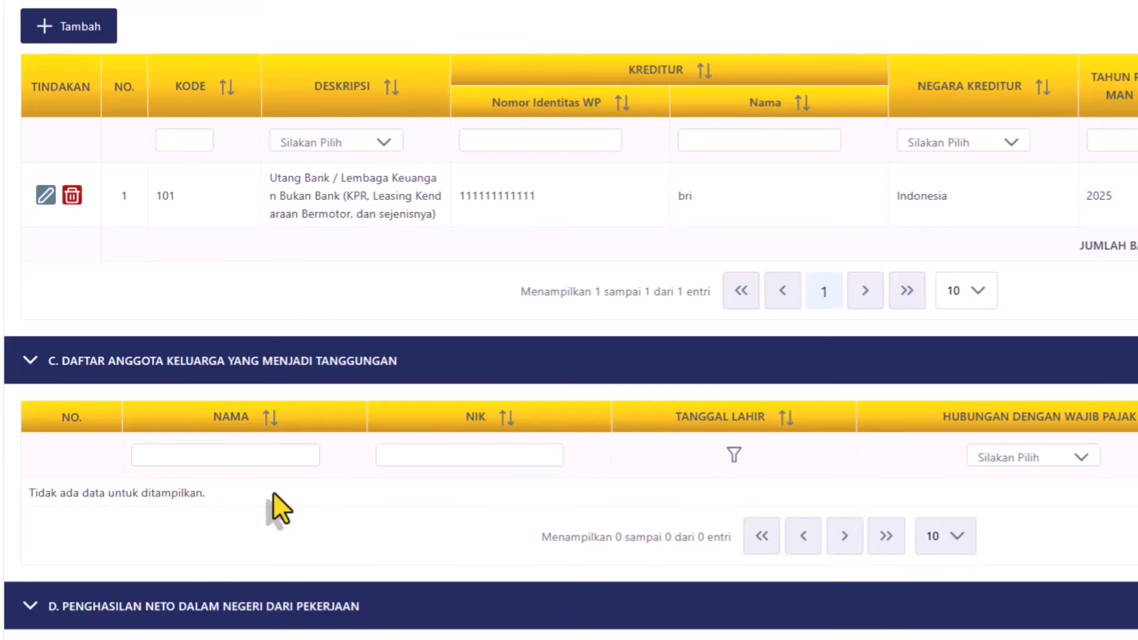
pyautogui.scroll(-5, 274, 495)
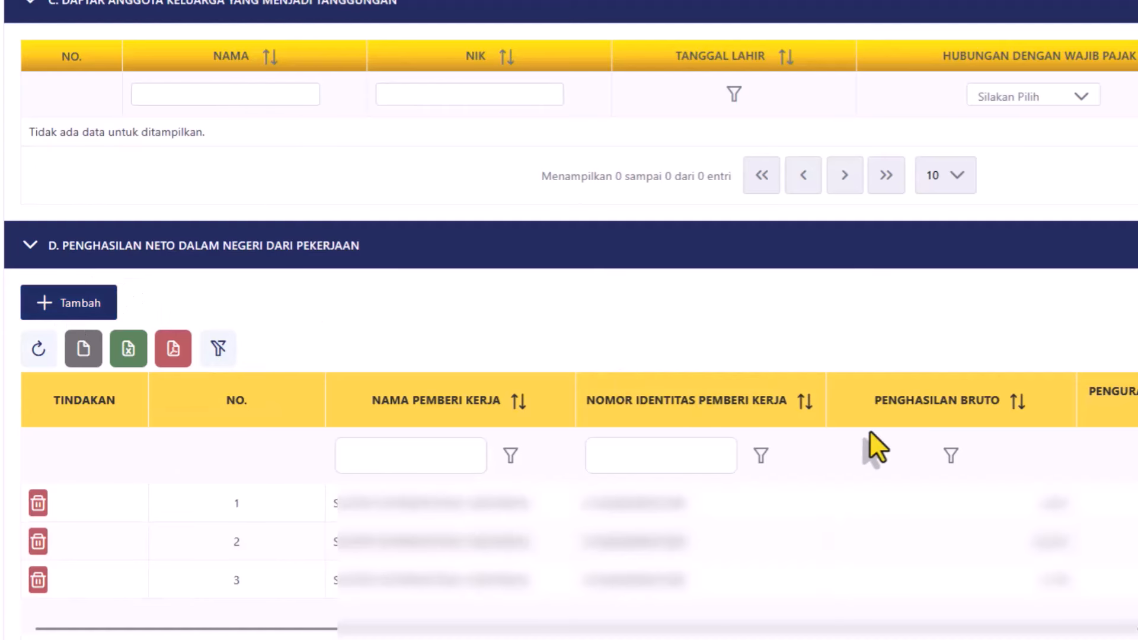
pyautogui.scroll(-10, 869, 432)
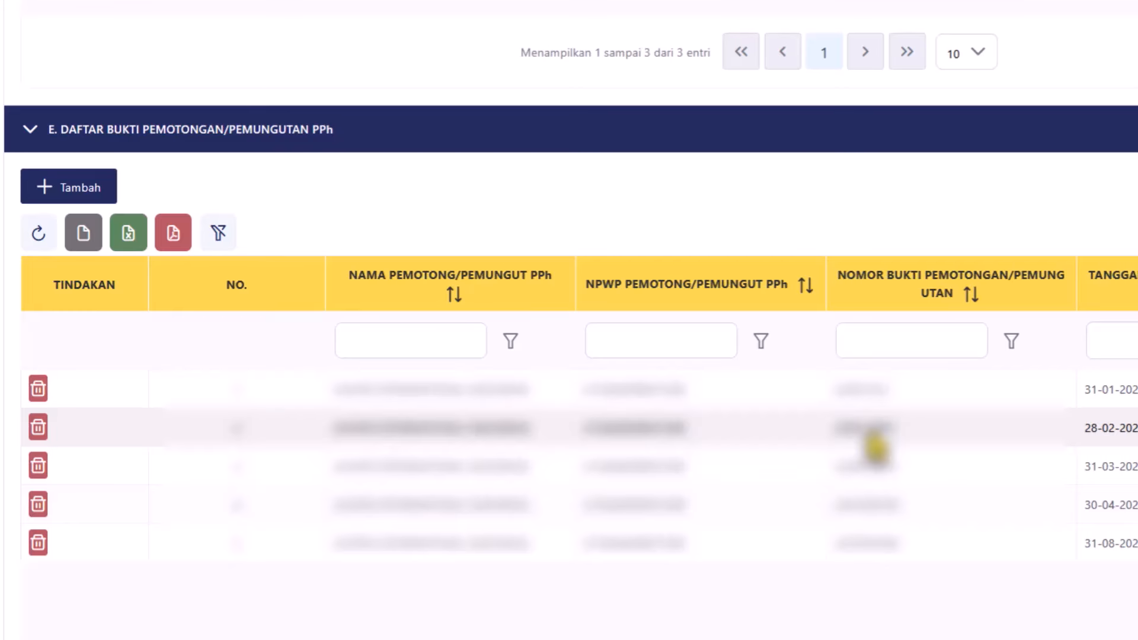
pyautogui.scroll(-10, 447, 385)
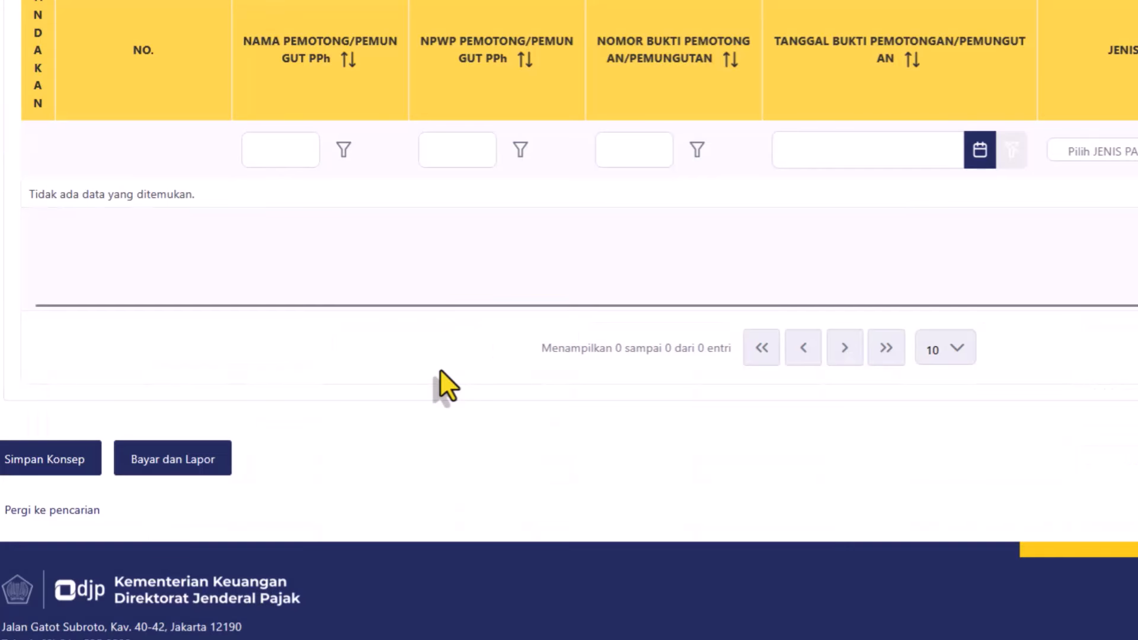
pyautogui.click(74, 468)
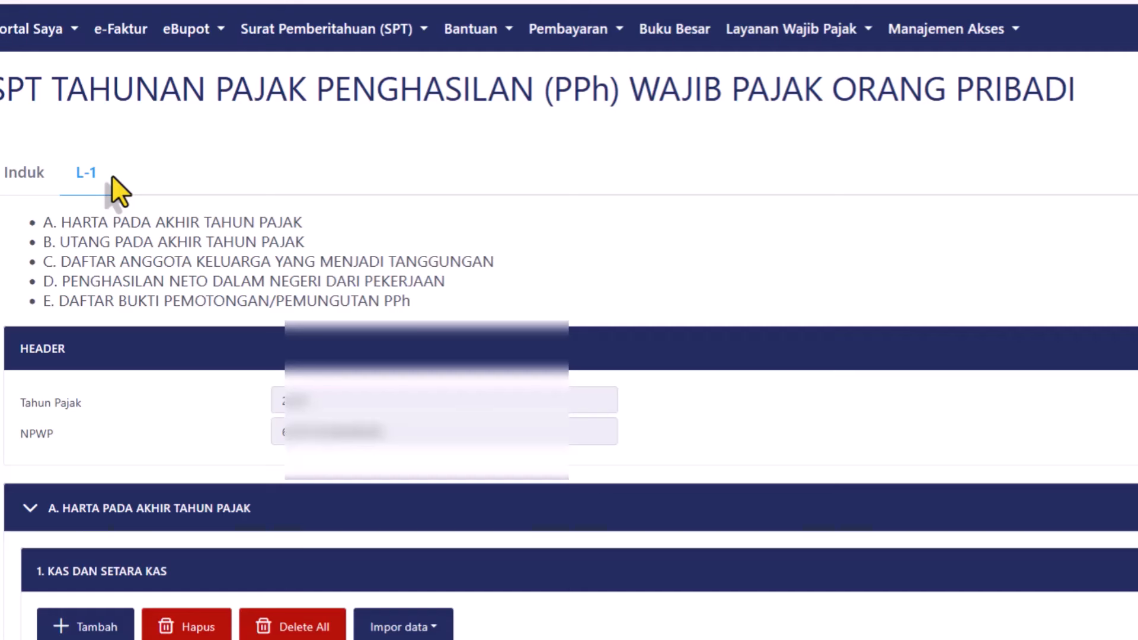
# Step: Return to the Induk form and review sections B and C, checking both answers for pengurang PPh Terutang and leaving it on Tidak
pyautogui.click(16, 188)
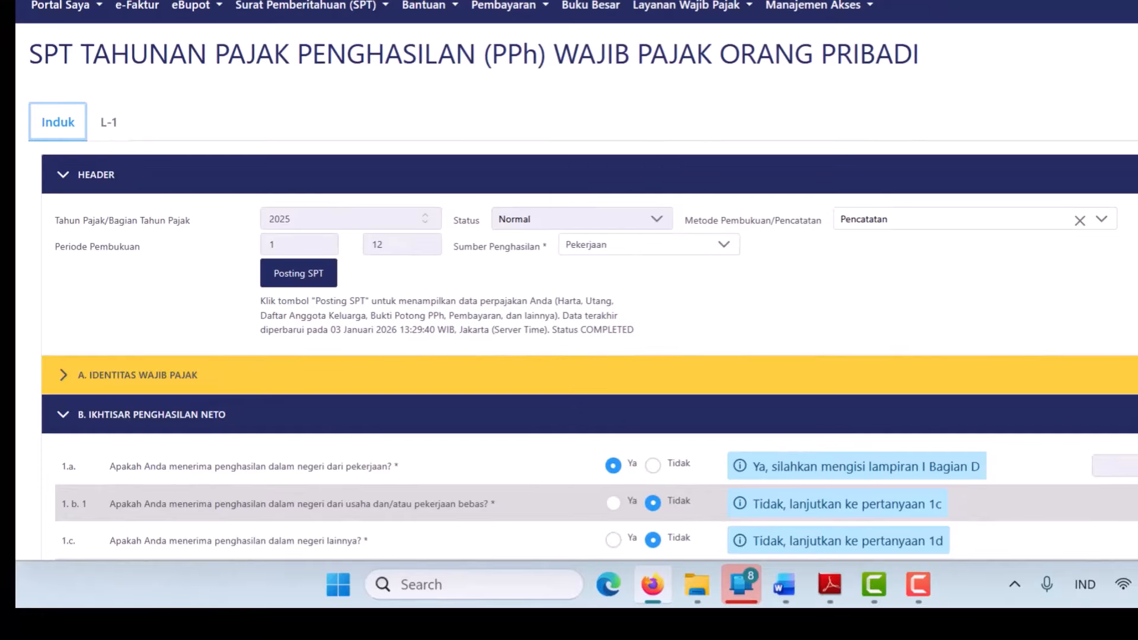
pyautogui.scroll(-4, 990, 223)
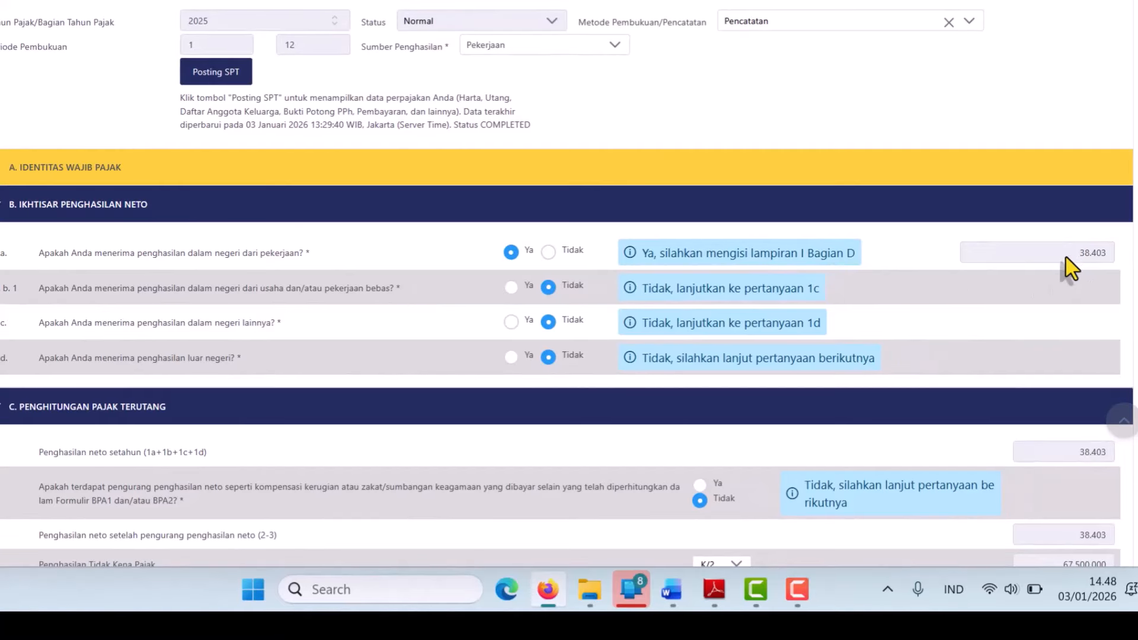
pyautogui.scroll(-4, 1070, 261)
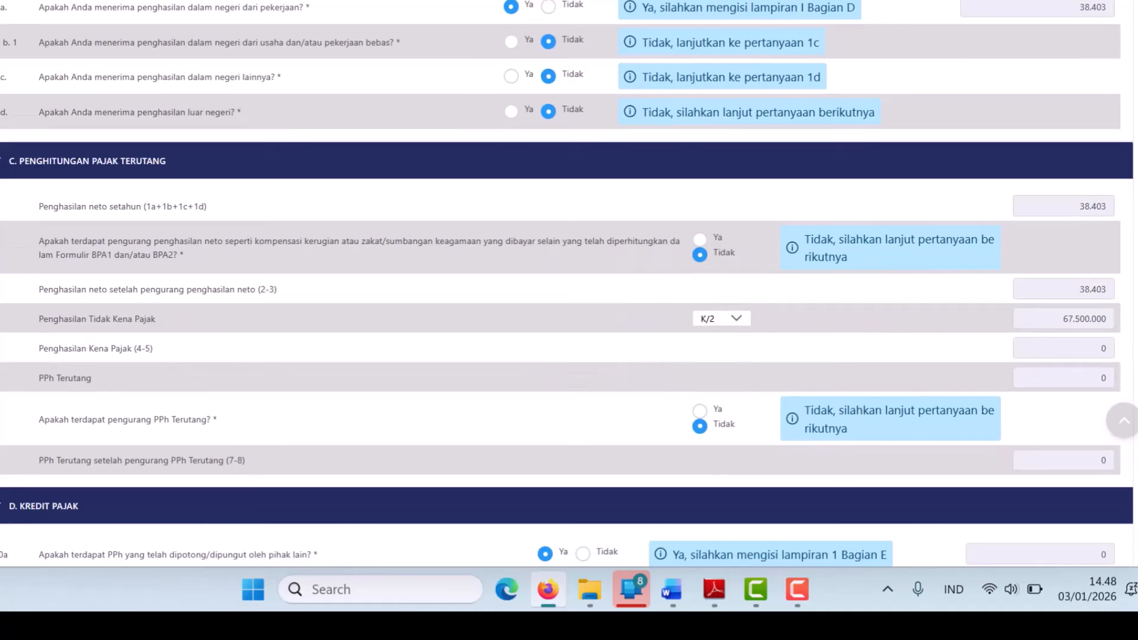
pyautogui.scroll(-1, 858, 147)
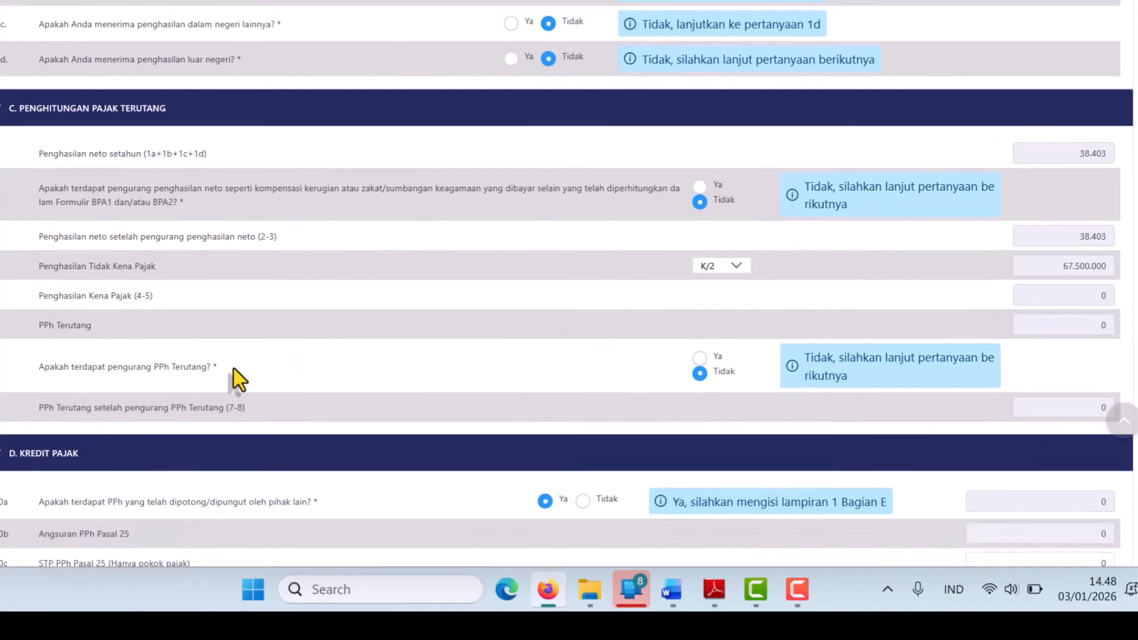
pyautogui.click(700, 358)
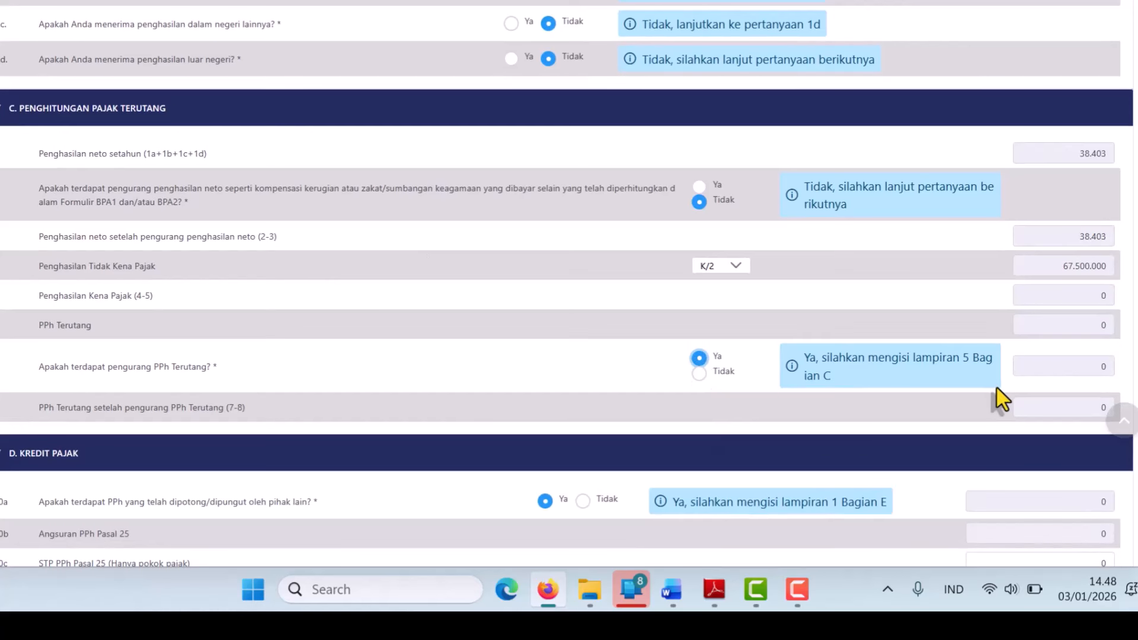
pyautogui.click(700, 373)
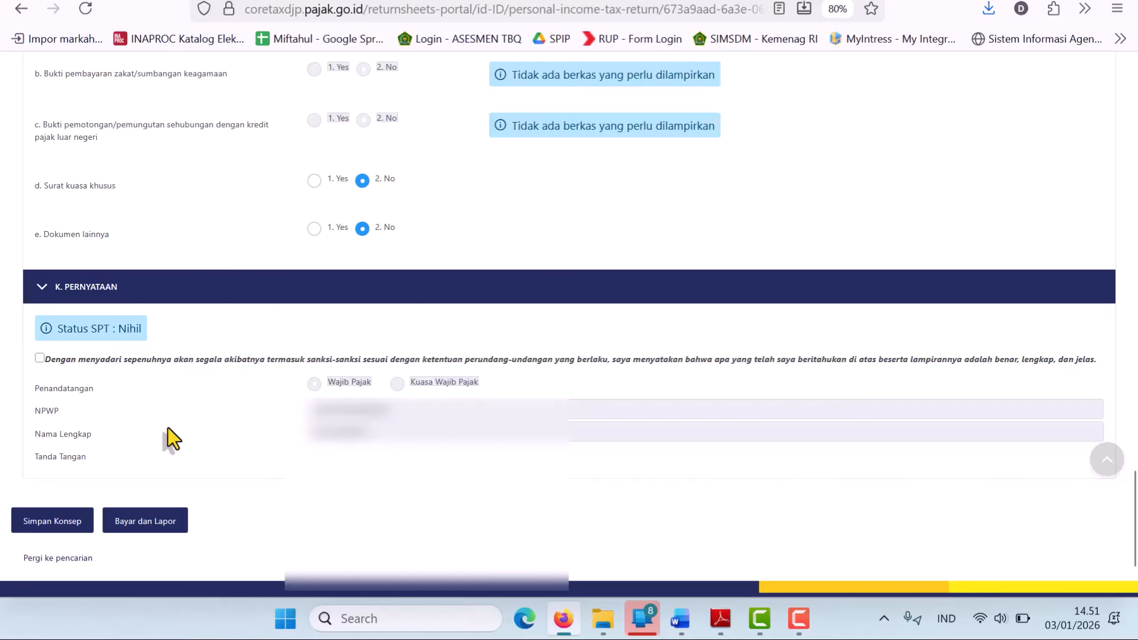
# Step: Accept the taxpayer's declaration in section K and save the return as a draft
pyautogui.click(40, 358)
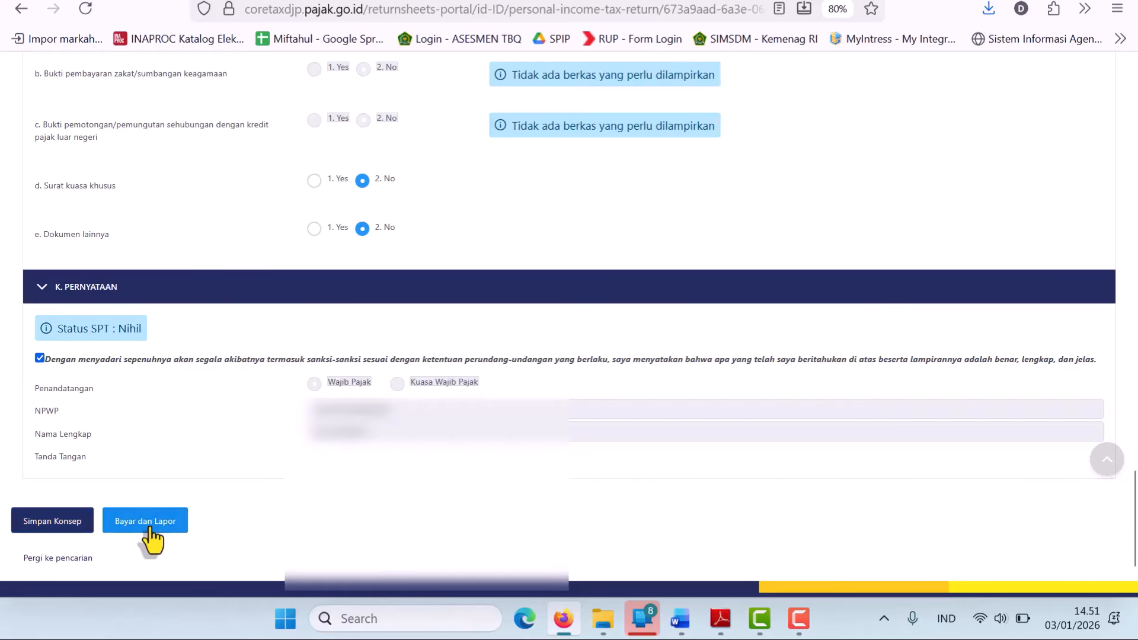
pyautogui.click(64, 529)
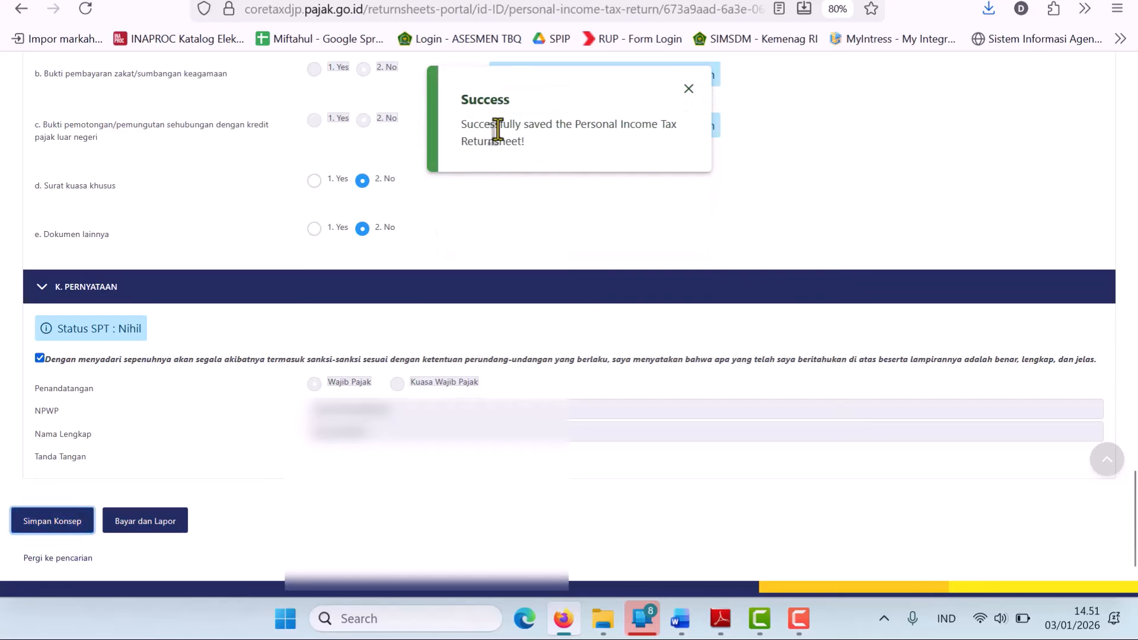
# Step: Try to pay and report the return, answer the required question 14g with Tidak, and submit it for payment and reporting again
pyautogui.click(169, 524)
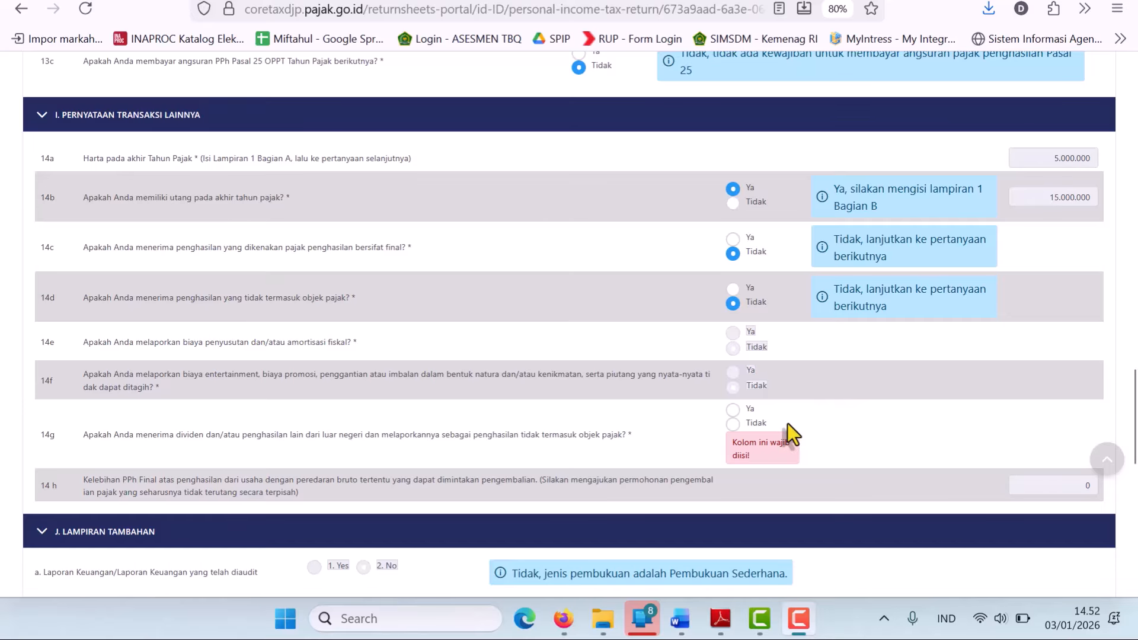
pyautogui.click(733, 424)
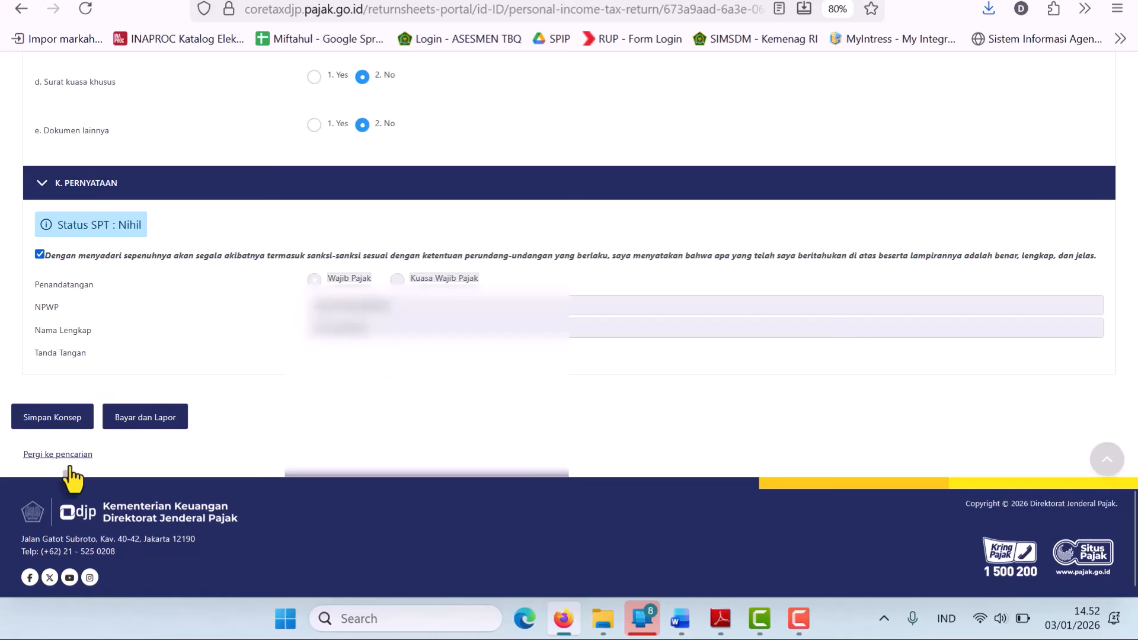
pyautogui.click(150, 423)
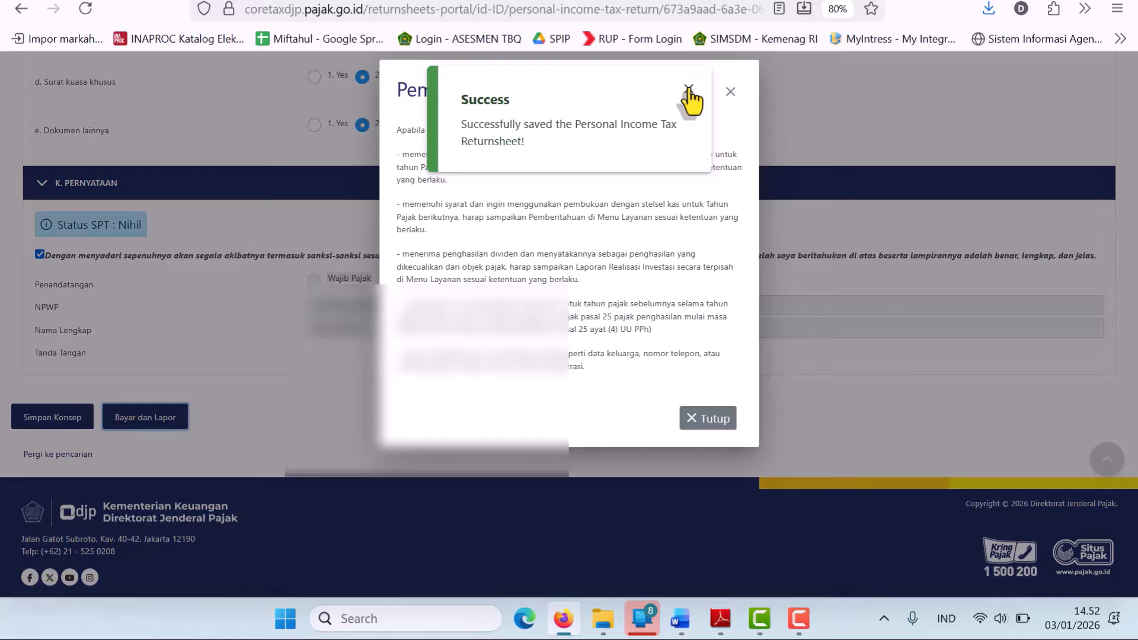
pyautogui.click(688, 89)
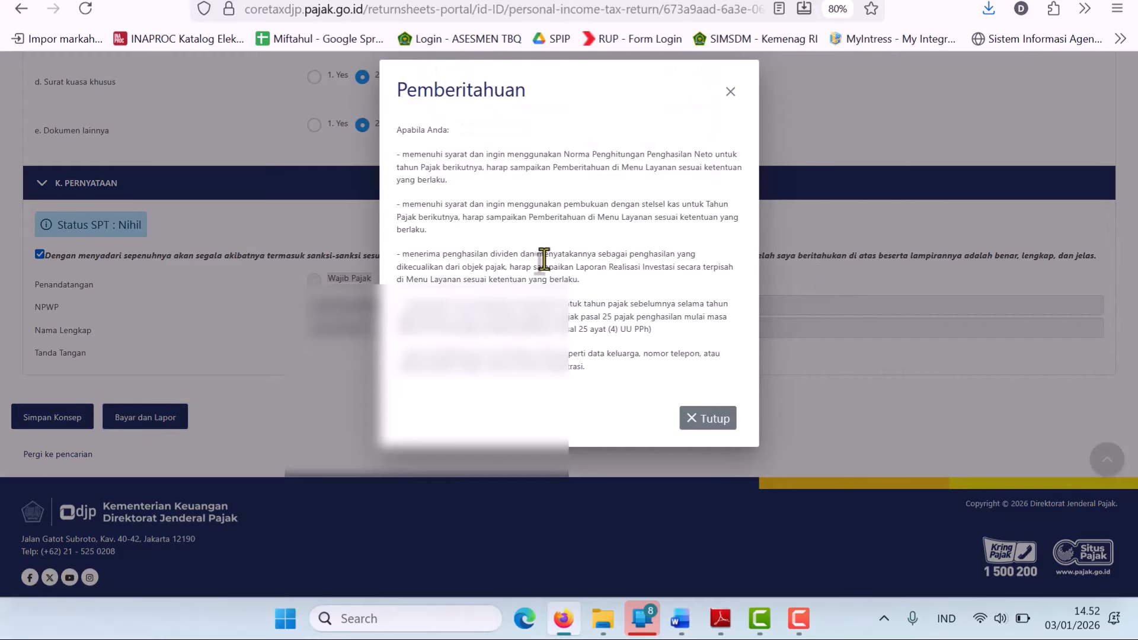
# Step: Close the Pemberitahuan notice, choose Kode Otorisasi DJP as the signature provider, and open the signer's password for editing
pyautogui.click(702, 425)
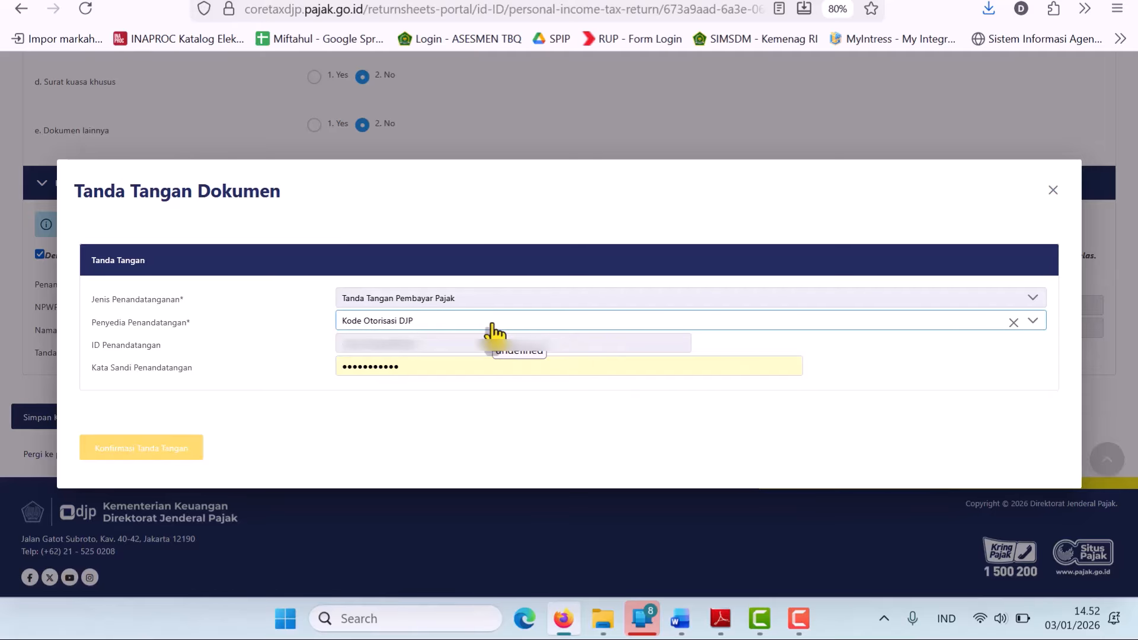
pyautogui.click(427, 372)
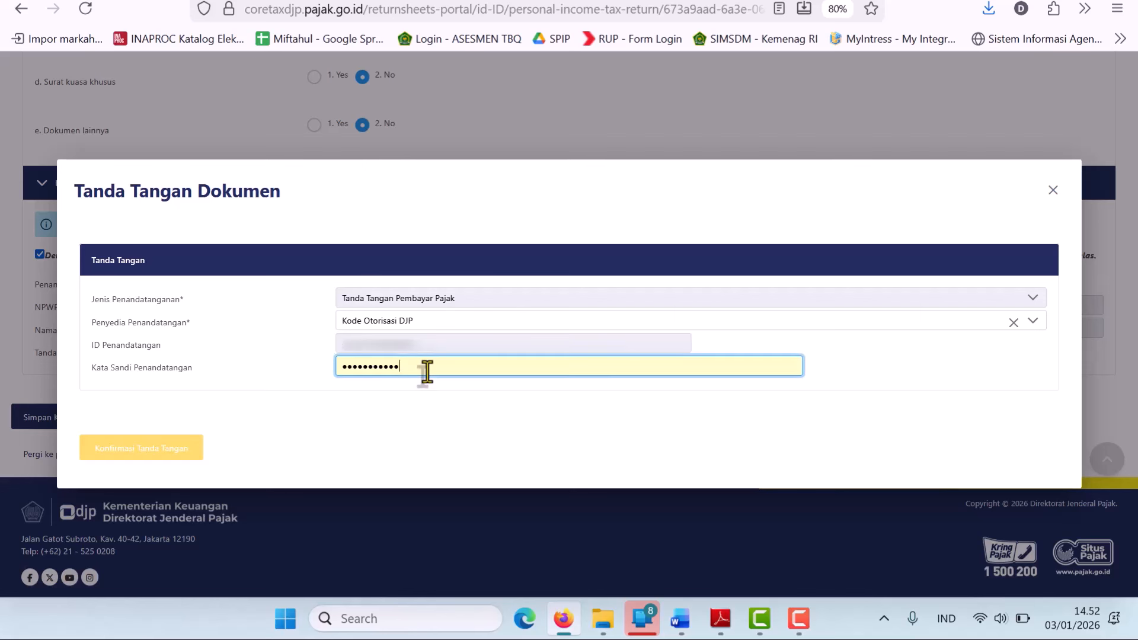